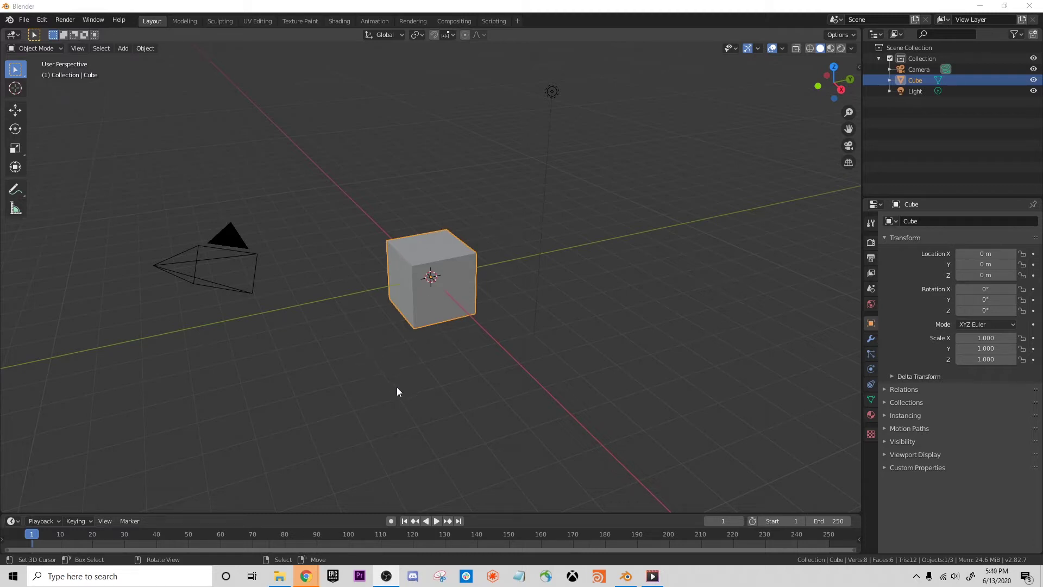
# - Try rotating and scaling the cube, then cancel both to restore it
pyautogui.press('r')
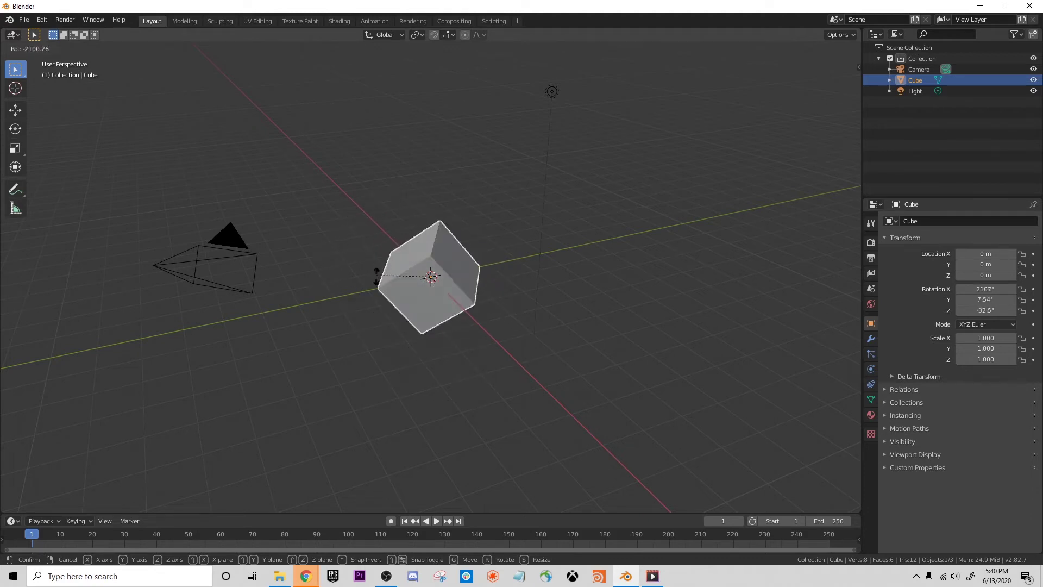
pyautogui.rightClick(538, 272)
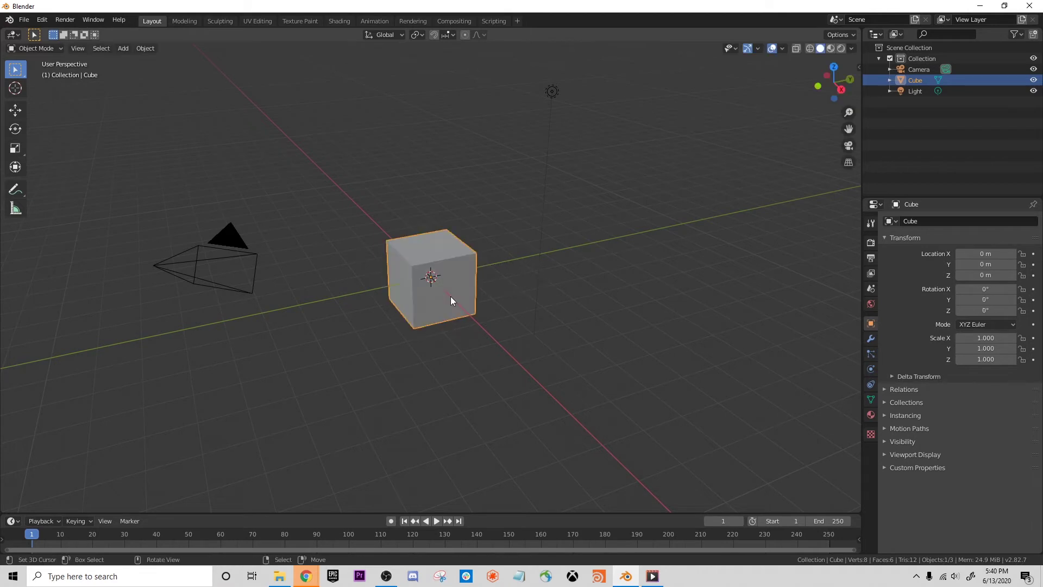
pyautogui.press('s')
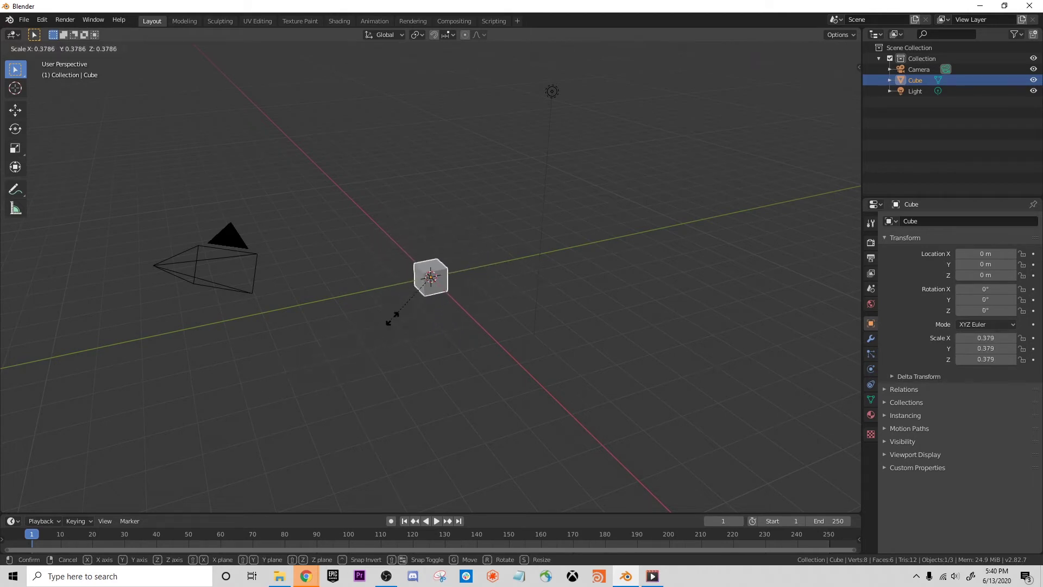
pyautogui.rightClick(300, 375)
# - Set the Transform Pivot Point to 3D Cursor and place the cursor away from the cube
pyautogui.click(416, 35)
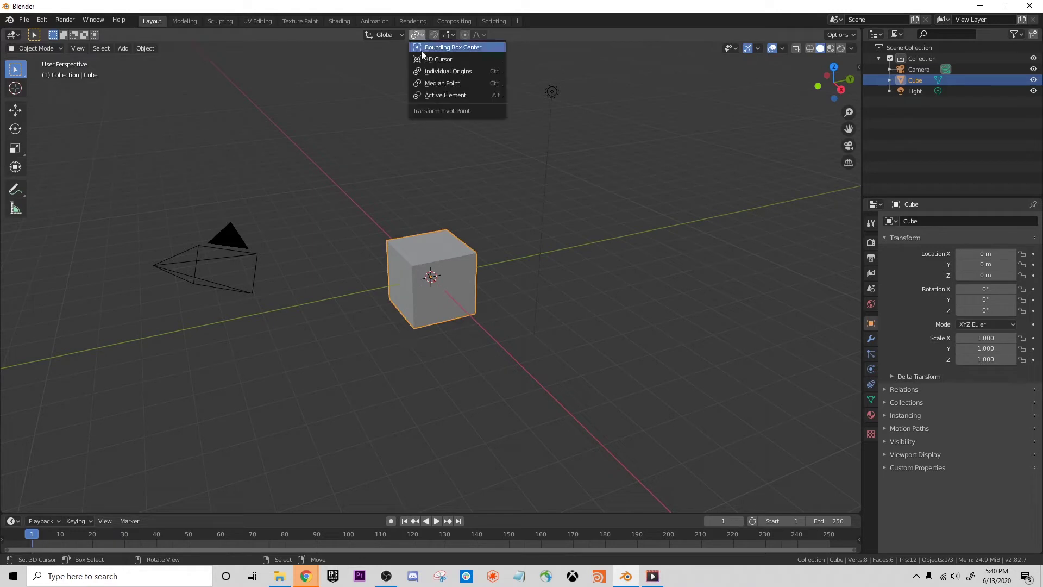
pyautogui.click(436, 56)
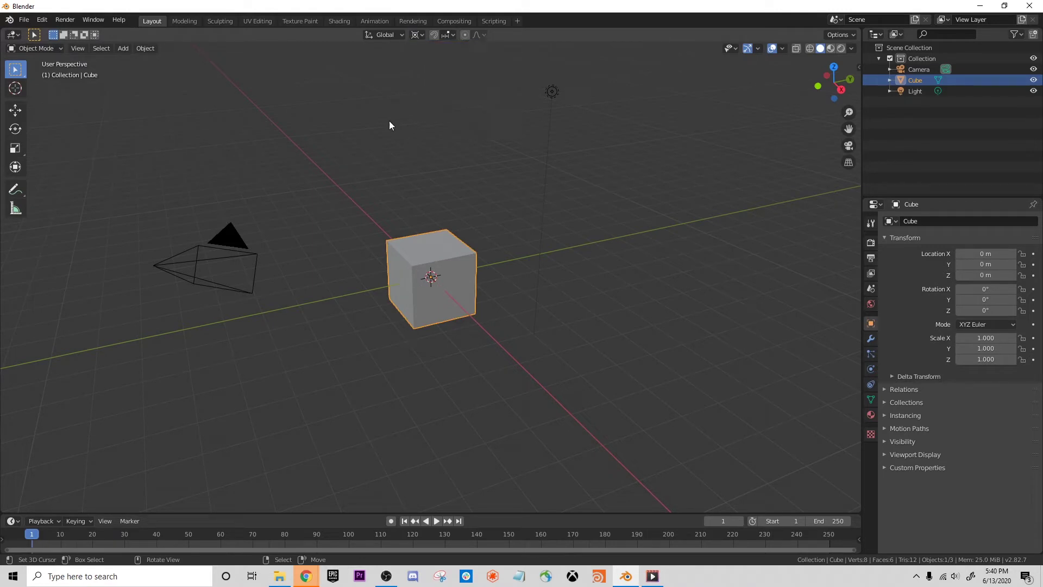
pyautogui.click(342, 301)
# - Test rotating and scaling the cube around the 3D cursor, cancelling each
pyautogui.press('r')
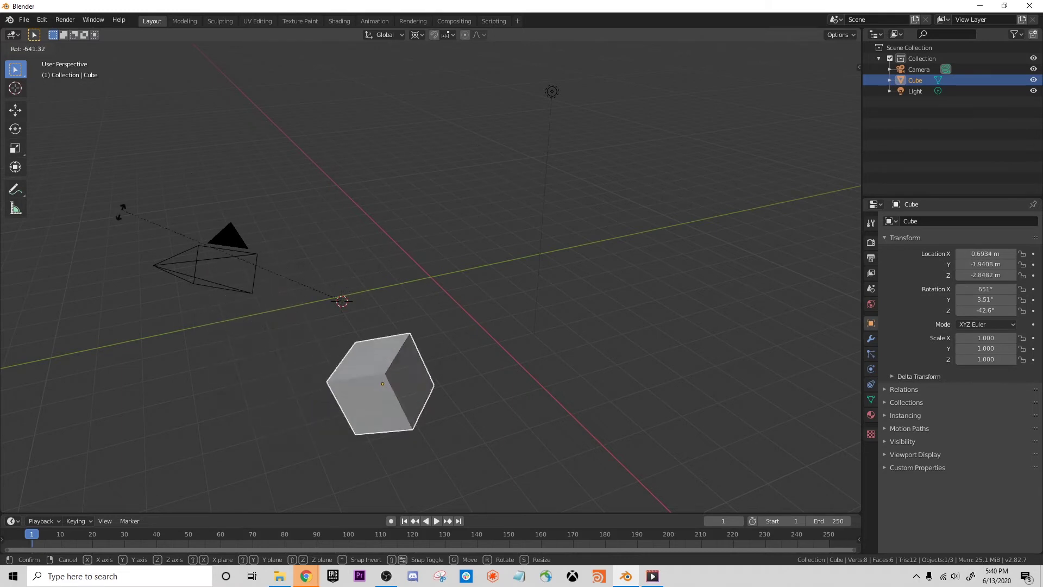
pyautogui.press('Escape')
pyautogui.press('s')
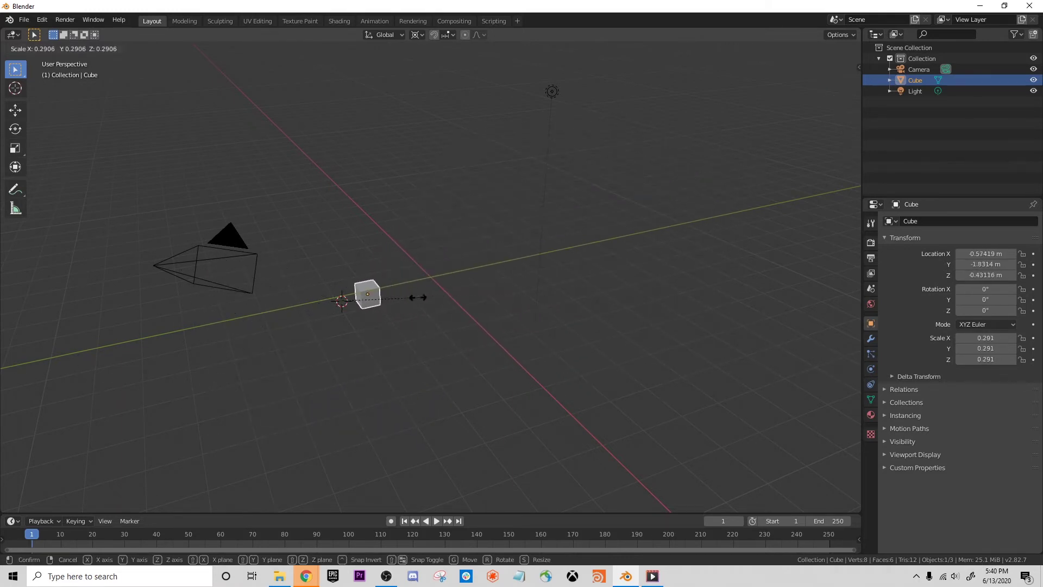
pyautogui.press('Escape')
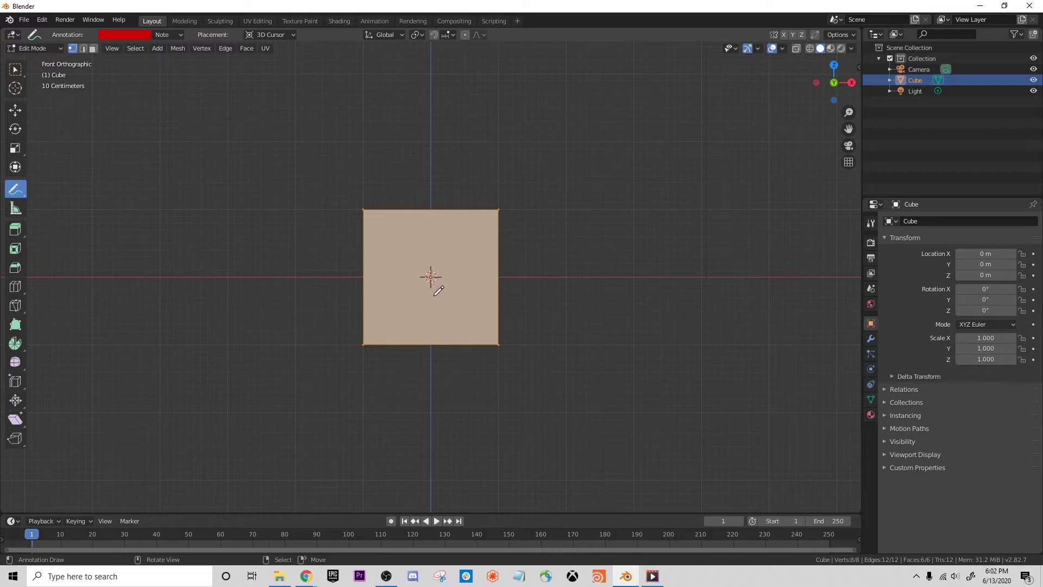
# - Draw red marks below the cube's centre and at three corners, then try scaling and cancel
pyautogui.moveTo(435, 293); pyautogui.dragTo(439, 299)
pyautogui.moveTo(504, 191); pyautogui.dragTo(499, 200)
pyautogui.click(350, 360)
pyautogui.moveTo(355, 351); pyautogui.dragTo(359, 349)
pyautogui.moveTo(492, 356); pyautogui.dragTo(494, 354)
pyautogui.press('s')
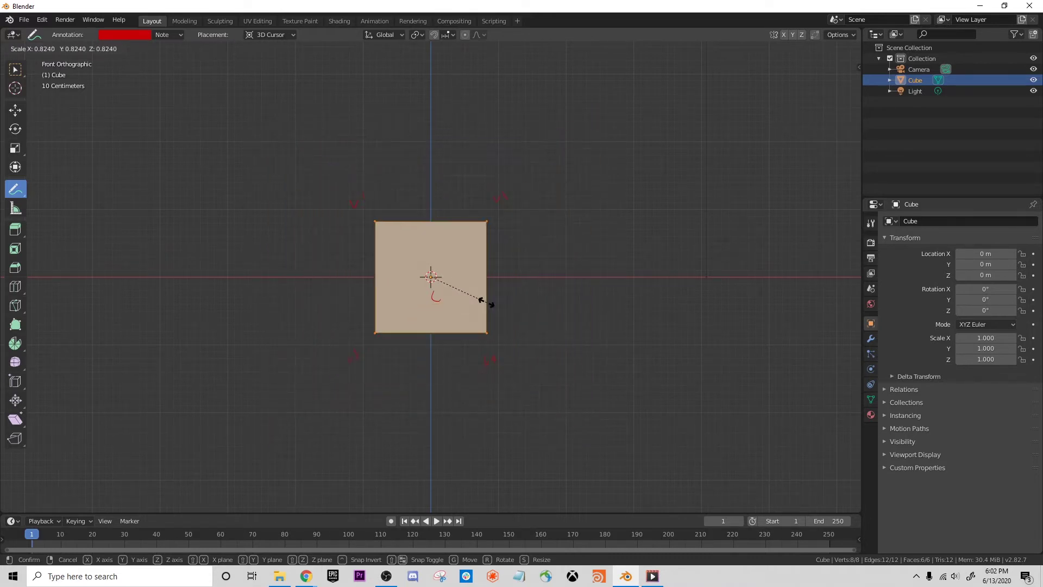
pyautogui.press('Escape')
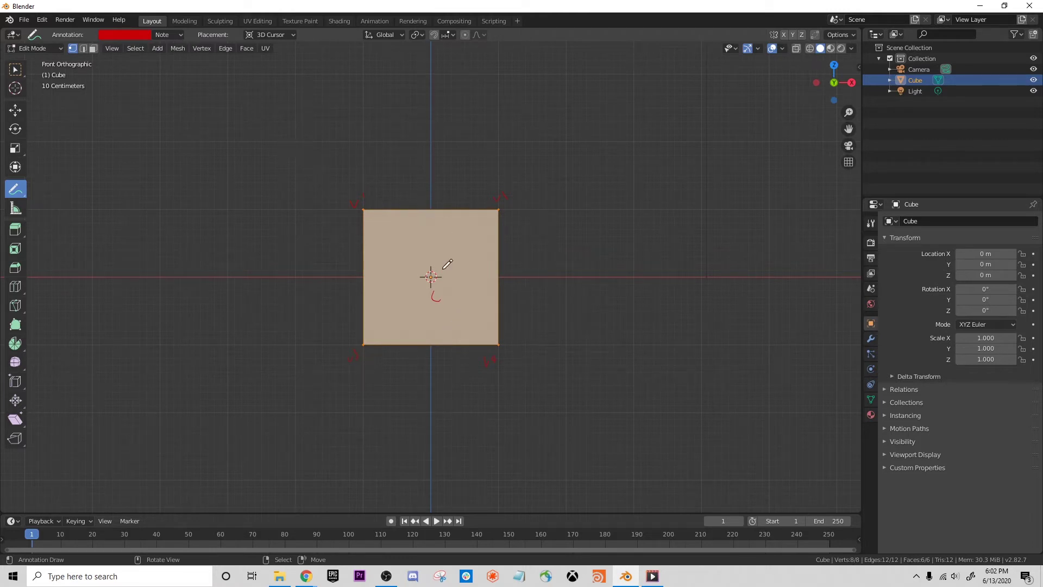
# - Draw a red dashed line toward the top-right, a check mark and a stroke above the cube
pyautogui.click(407, 253)
pyautogui.click(376, 227)
pyautogui.click(324, 183)
pyautogui.moveTo(330, 186)
pyautogui.mouseDown()
pyautogui.moveTo(318, 161)
pyautogui.moveTo(272, 123)
pyautogui.mouseUp()
pyautogui.moveTo(402, 124); pyautogui.dragTo(464, 135)
pyautogui.moveTo(384, 177); pyautogui.dragTo(413, 169)
# - Add a red dashed diagonal from the bottom-left corner and strokes outlining the right and bottom
pyautogui.moveTo(365, 343); pyautogui.dragTo(283, 438)
pyautogui.moveTo(301, 289)
pyautogui.mouseDown()
pyautogui.moveTo(300, 144)
pyautogui.moveTo(386, 156)
pyautogui.moveTo(445, 147)
pyautogui.mouseUp()
pyautogui.moveTo(562, 146); pyautogui.dragTo(553, 270)
pyautogui.moveTo(567, 378)
pyautogui.mouseDown()
pyautogui.moveTo(566, 429)
pyautogui.moveTo(456, 413)
pyautogui.moveTo(342, 427)
pyautogui.moveTo(294, 413)
pyautogui.mouseUp()
# - Switch the annotation colour to blue and write two vertex notes above the cube
pyautogui.click(140, 35)
pyautogui.moveTo(164, 101)
pyautogui.mouseDown()
pyautogui.moveTo(183, 76)
pyautogui.moveTo(147, 126)
pyautogui.mouseUp()
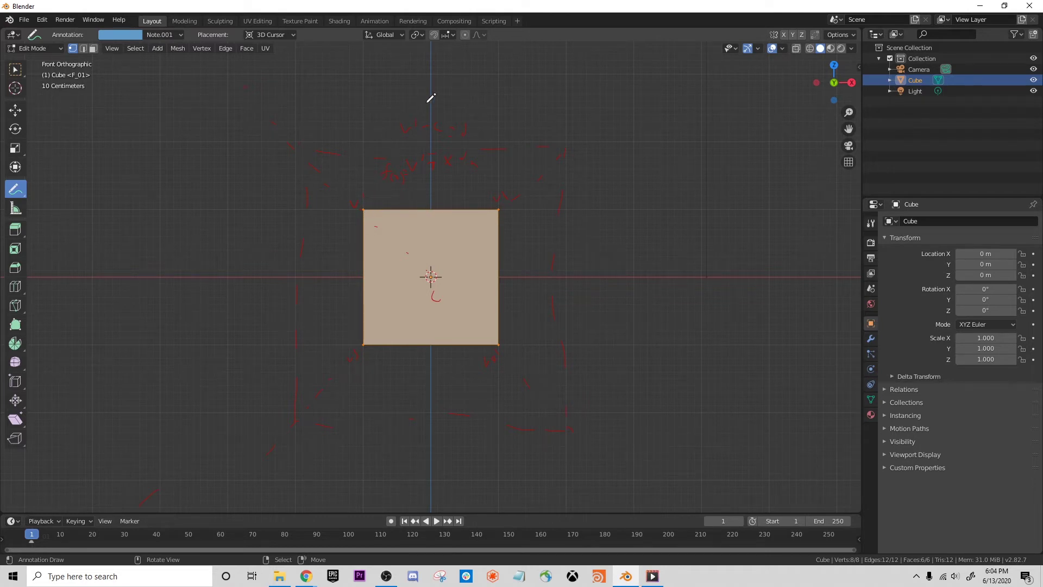
pyautogui.moveTo(402, 70)
pyautogui.mouseDown()
pyautogui.moveTo(435, 80)
pyautogui.moveTo(441, 68)
pyautogui.moveTo(457, 84)
pyautogui.moveTo(470, 76)
pyautogui.mouseUp()
pyautogui.moveTo(402, 92); pyautogui.dragTo(417, 106)
pyautogui.click(449, 99)
pyautogui.click(449, 108)
# - Draw blue lines along the cube's left and top edges with a diagonal arrow across it
pyautogui.moveTo(366, 214); pyautogui.dragTo(369, 334)
pyautogui.moveTo(369, 212)
pyautogui.mouseDown()
pyautogui.moveTo(493, 325)
pyautogui.moveTo(492, 336)
pyautogui.mouseUp()
pyautogui.moveTo(367, 211); pyautogui.dragTo(484, 214)
# - Sketch a dashed blue offset square beside the cube
pyautogui.moveTo(522, 202)
pyautogui.mouseDown()
pyautogui.moveTo(630, 212)
pyautogui.moveTo(622, 326)
pyautogui.moveTo(635, 416)
pyautogui.moveTo(539, 428)
pyautogui.mouseUp()
pyautogui.moveTo(385, 428); pyautogui.dragTo(359, 358)
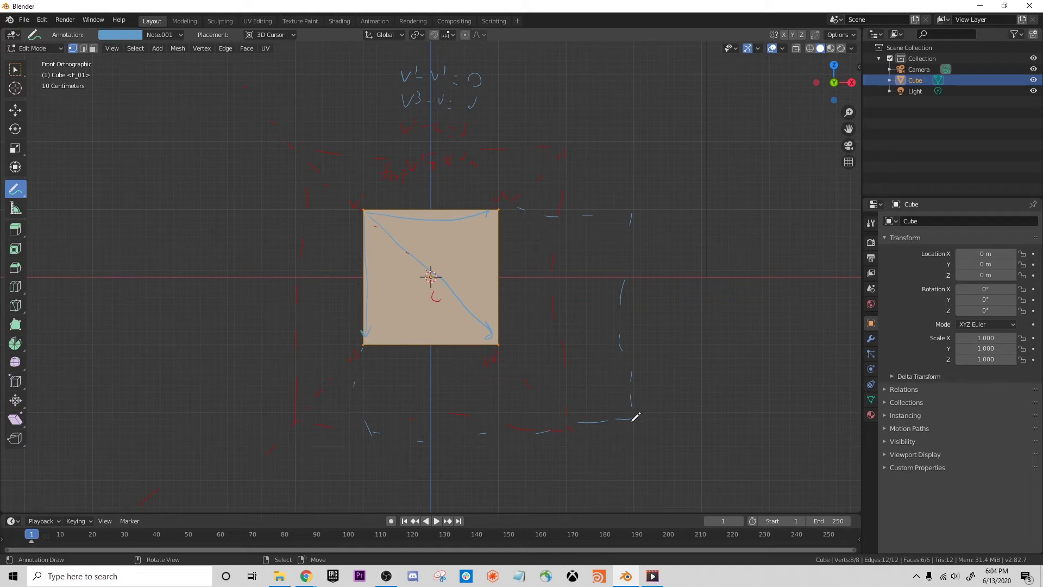
pyautogui.moveTo(635, 416)
pyautogui.mouseDown()
pyautogui.moveTo(635, 481)
pyautogui.moveTo(445, 487)
pyautogui.moveTo(367, 472)
pyautogui.moveTo(359, 411)
pyautogui.mouseUp()
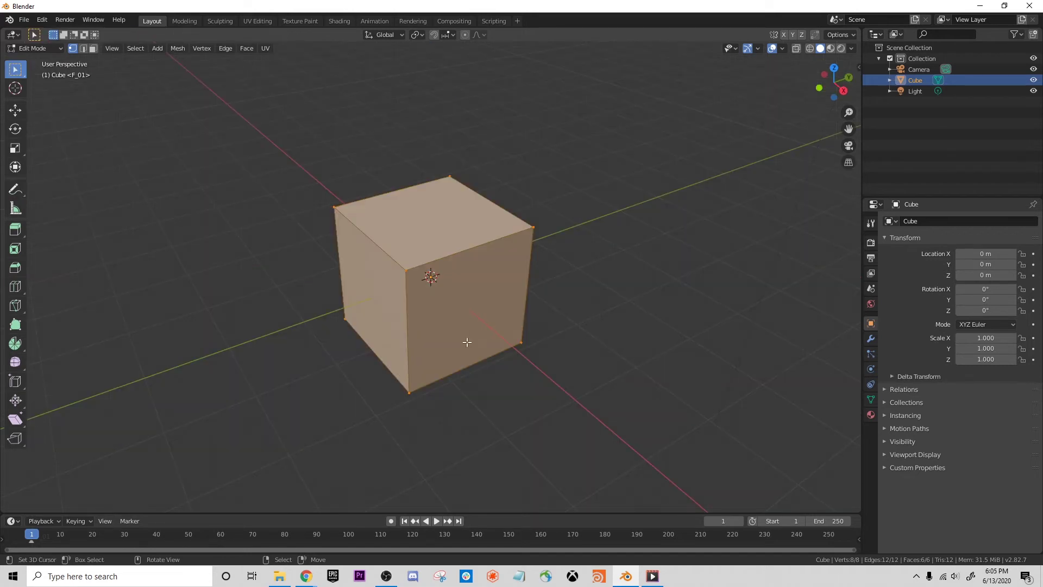
# - Return to Object Mode, test a rotation and cancel it, then re-enter Edit Mode
pyautogui.scroll(-4, 429, 283)
pyautogui.scroll(3, 429, 283)
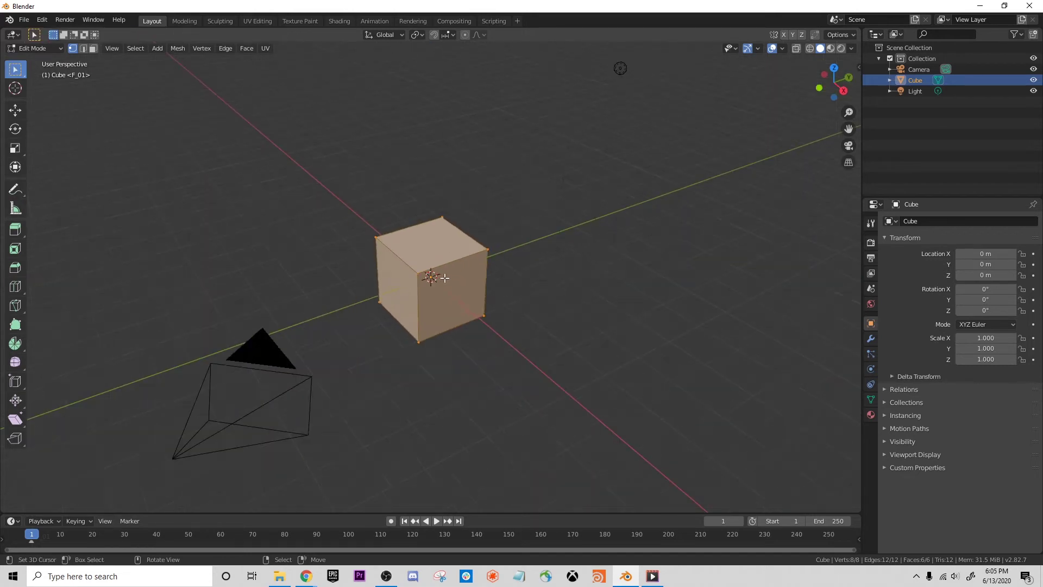
pyautogui.press('Tab')
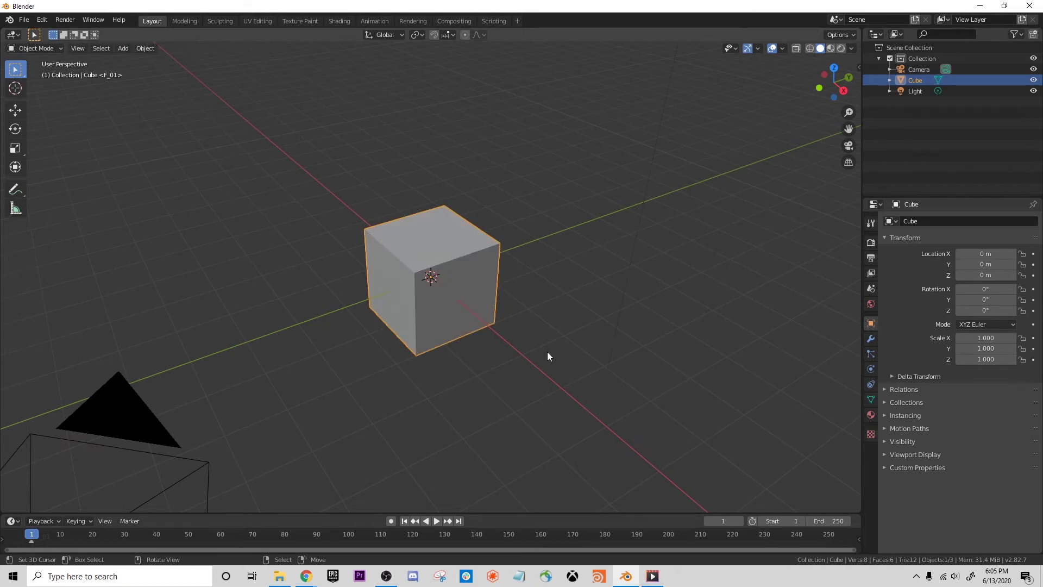
pyautogui.press('r')
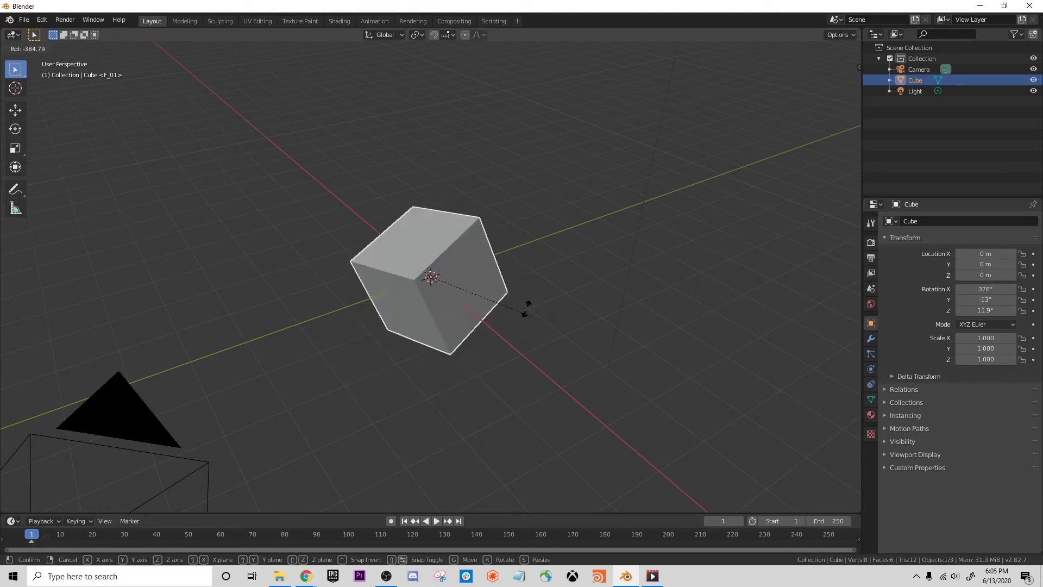
pyautogui.press('Escape')
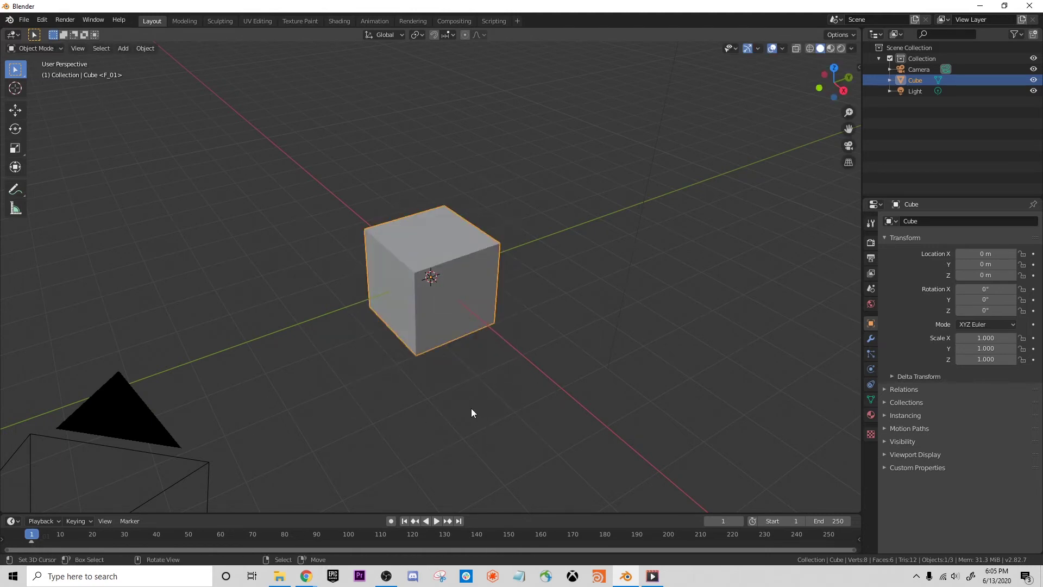
pyautogui.press('r')
pyautogui.press('Escape')
pyautogui.press('Tab')
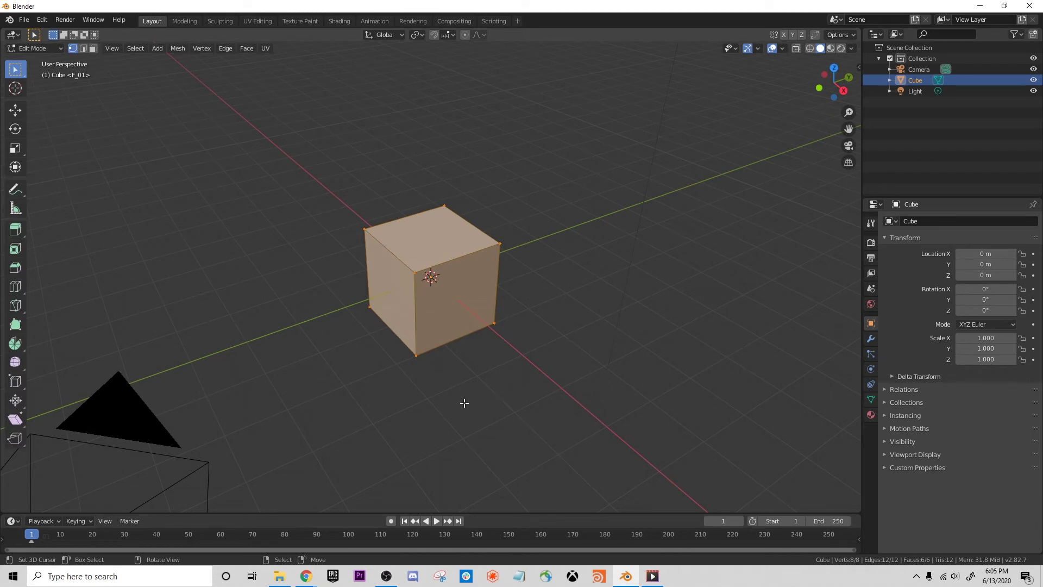
# - Drop the duplicate up-right, then duplicate again and place a third cube at upper left
pyautogui.press('e')
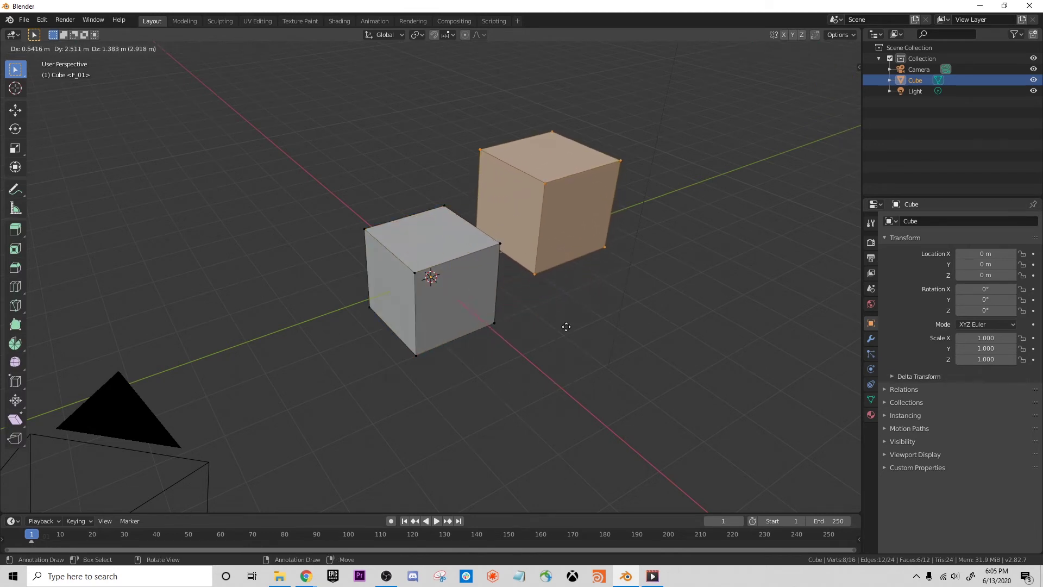
pyautogui.click(561, 339)
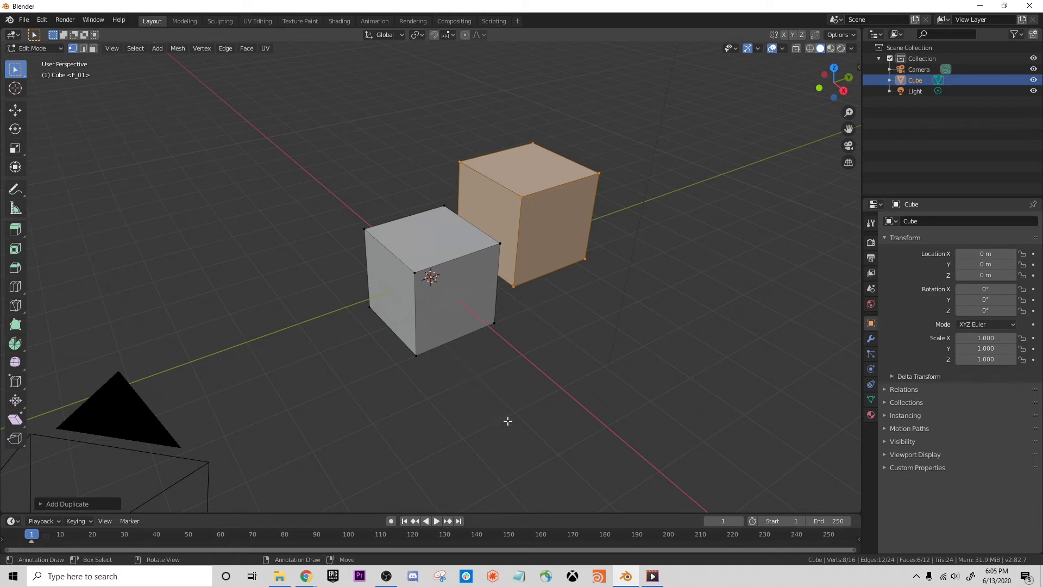
pyautogui.hotkey('shift', 'd')
pyautogui.click(298, 368)
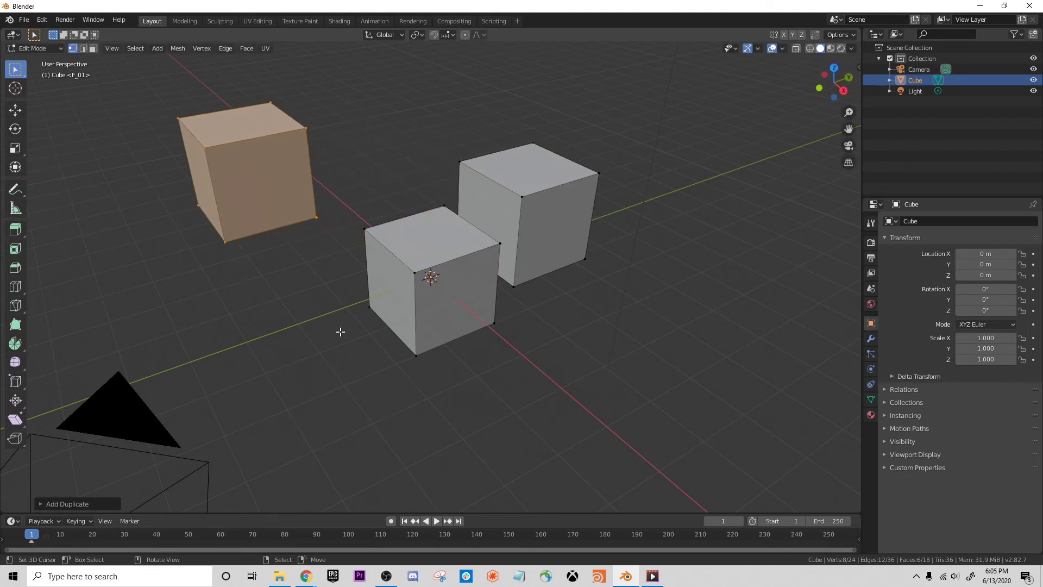
# - Go to Object Mode, test and cancel a rotation, then re-enter Edit Mode and deselect all
pyautogui.press('Tab')
pyautogui.scroll(-1, 254, 407)
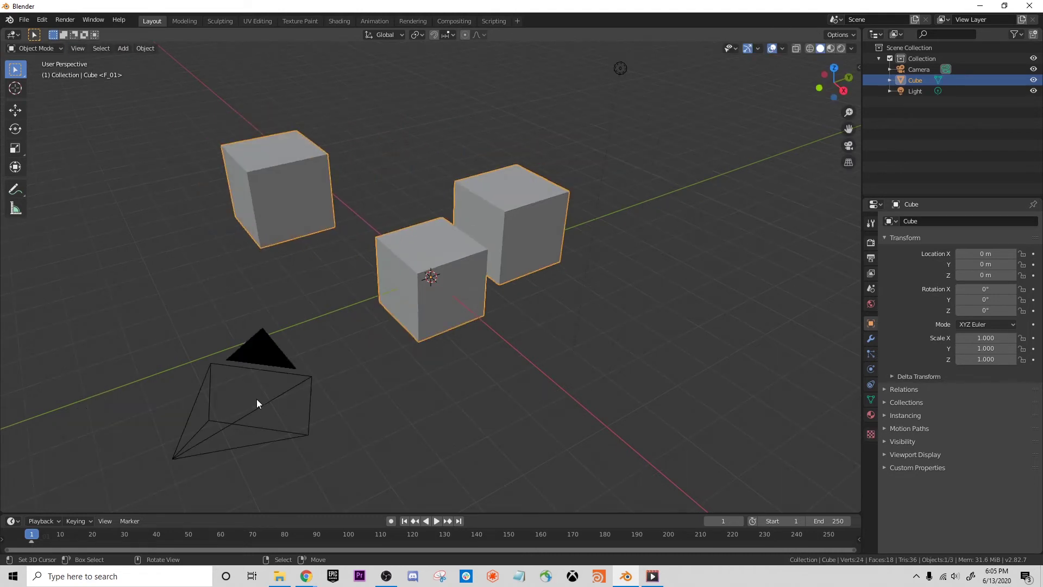
pyautogui.press('r')
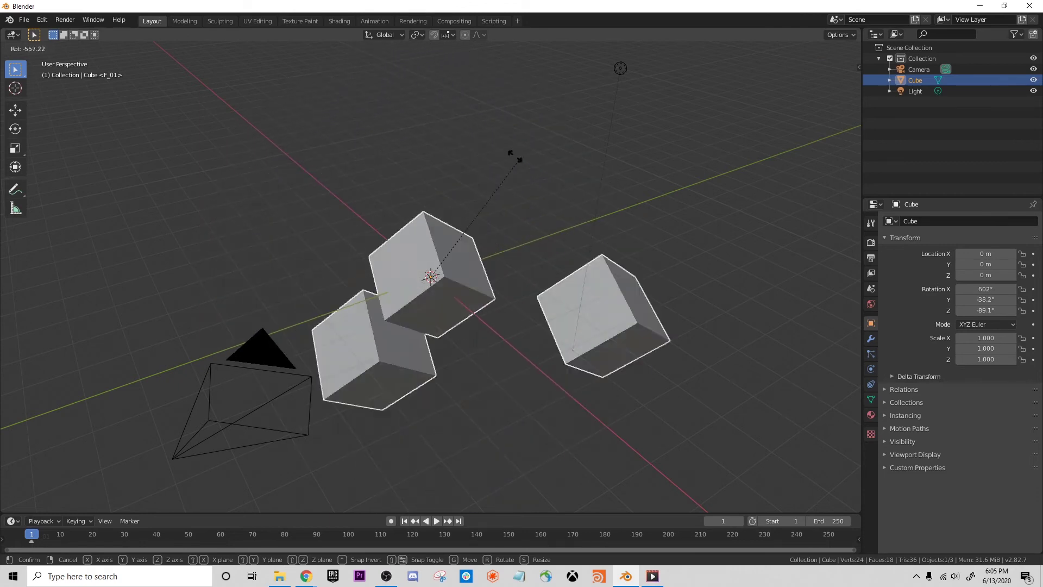
pyautogui.press('Escape')
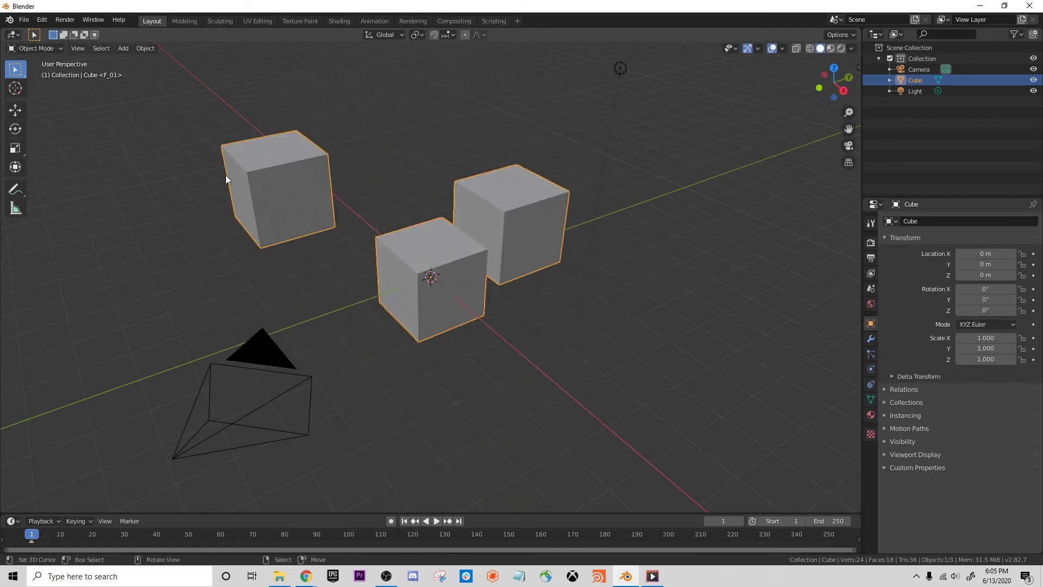
pyautogui.press('Tab')
pyautogui.hotkey('alt', 'a')
# - Select all faces, set the pivot to Individual Origins, and shrink the cubes to about 0.8562
pyautogui.press('a')
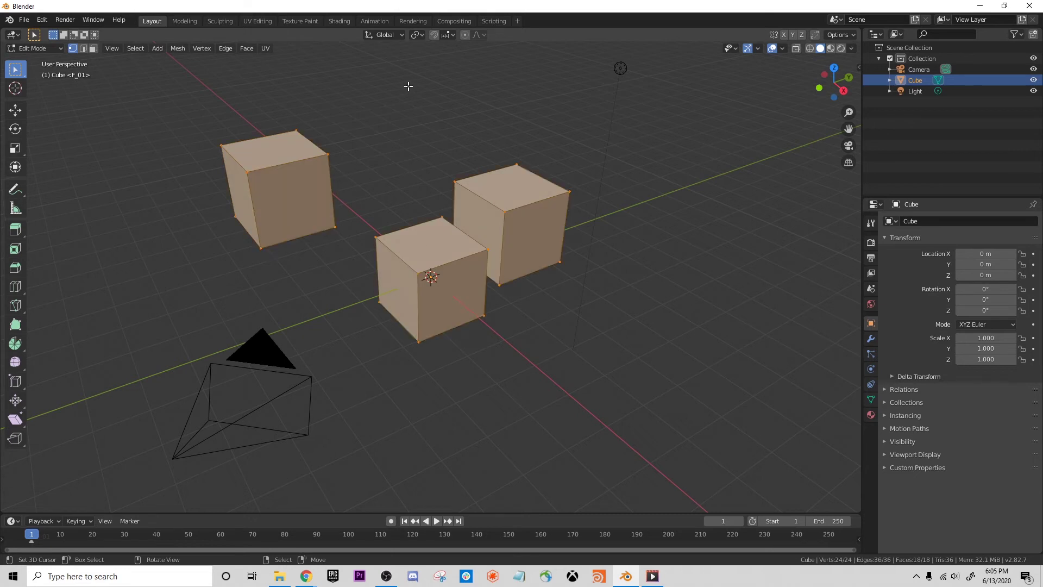
pyautogui.click(418, 35)
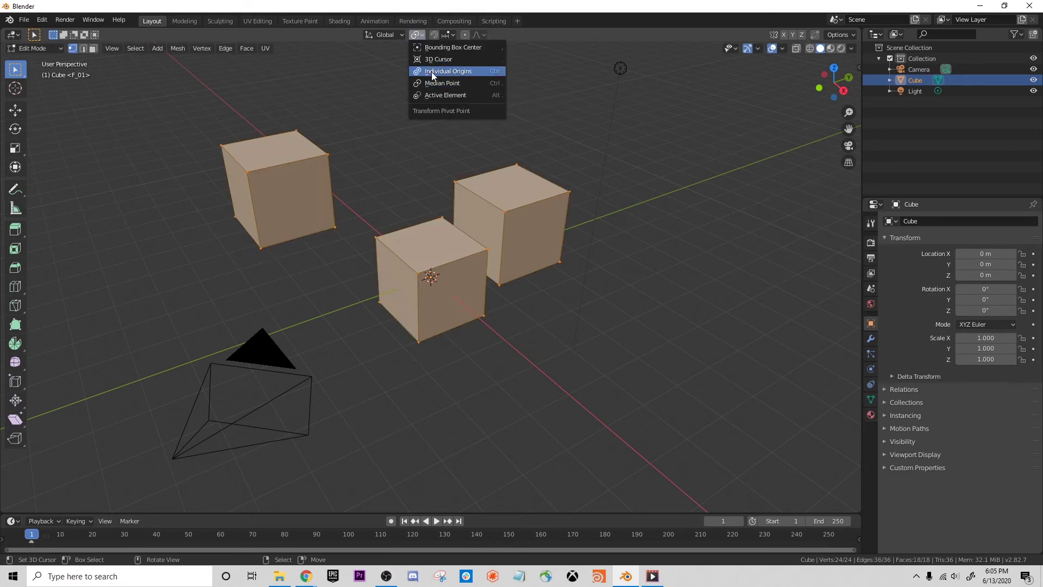
pyautogui.click(432, 72)
pyautogui.press('r')
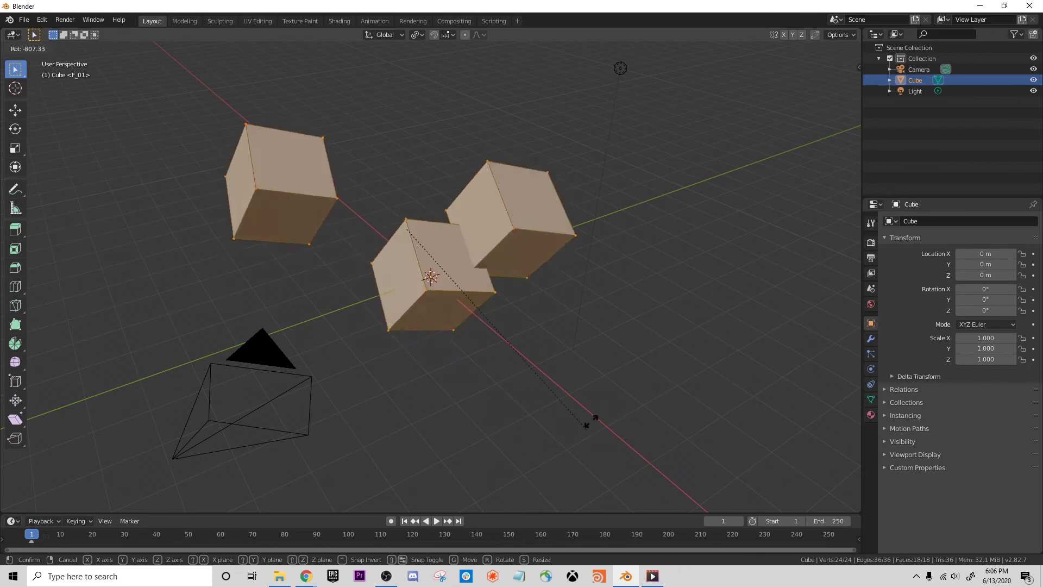
pyautogui.press('s')
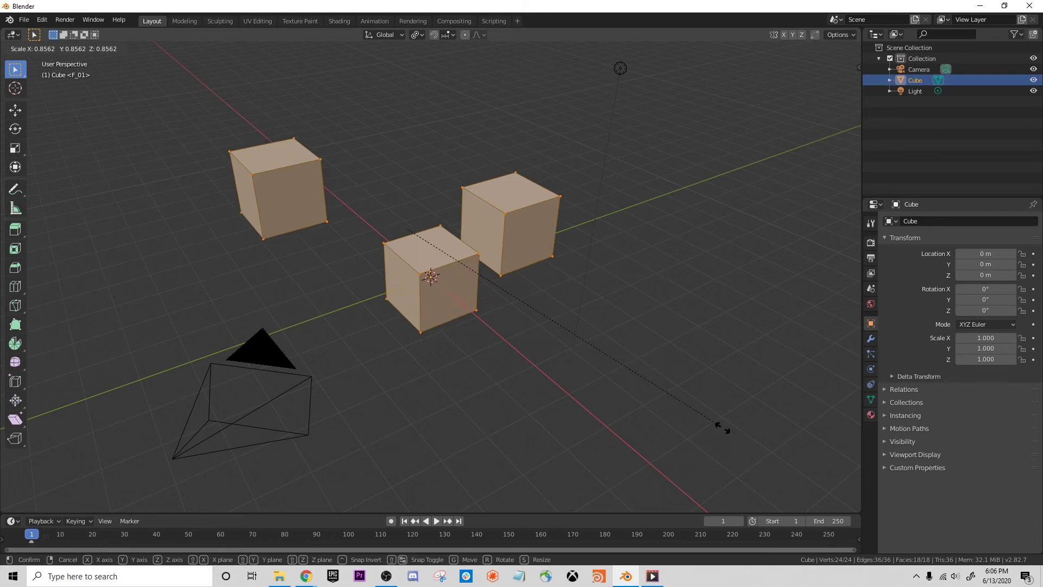
pyautogui.press('Escape')
pyautogui.press('Tab')
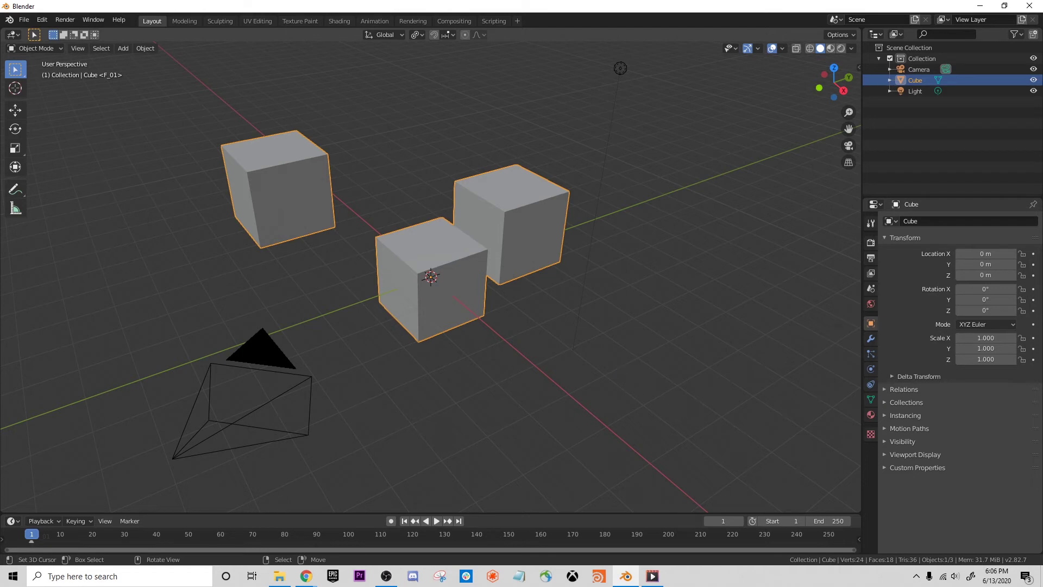
pyautogui.press('s')
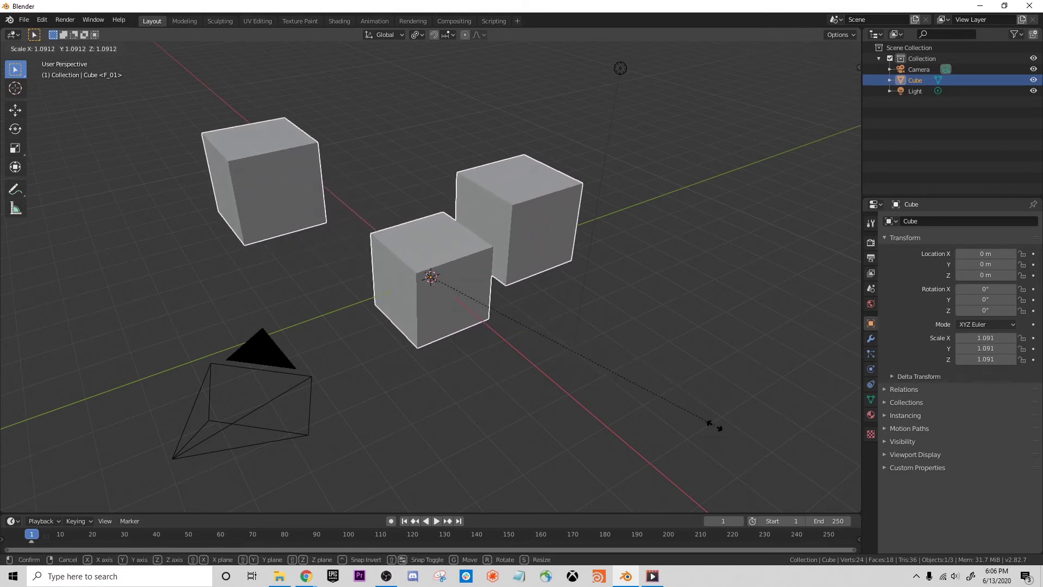
pyautogui.press('Escape')
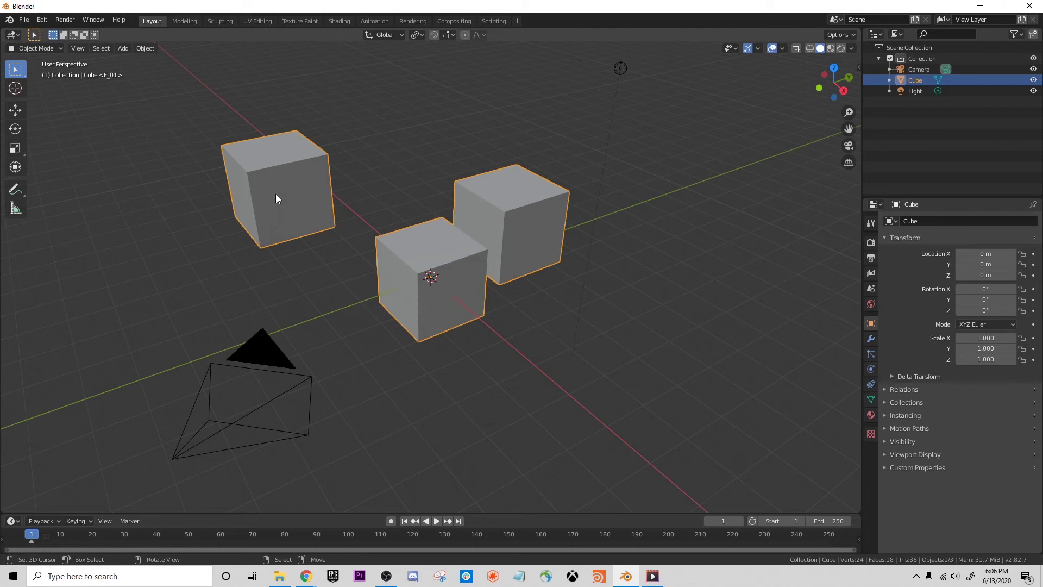
pyautogui.press('Tab')
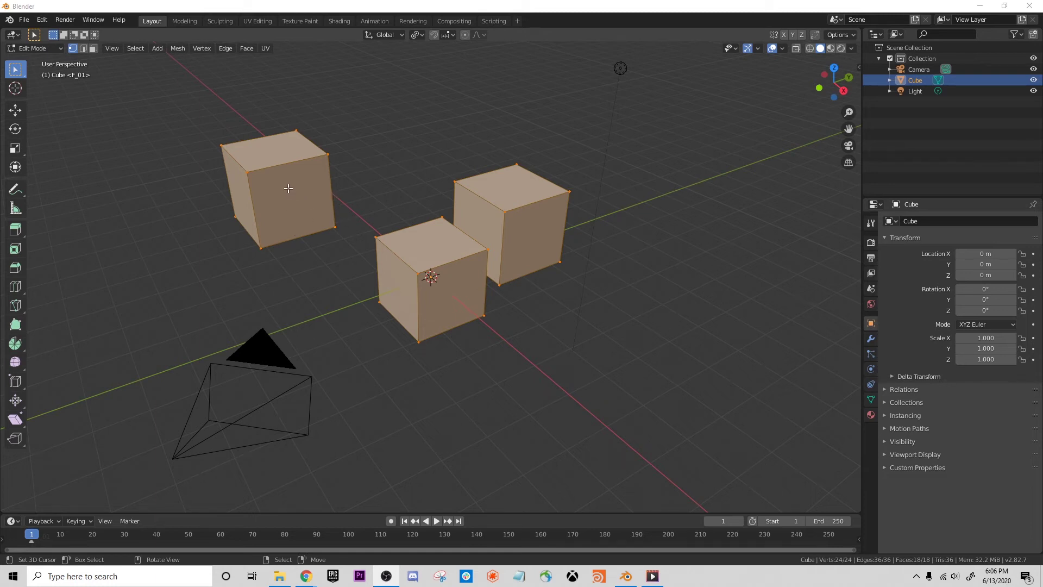
# - Mark spots on the front and right cubes with the Annotate tool
pyautogui.click(16, 192)
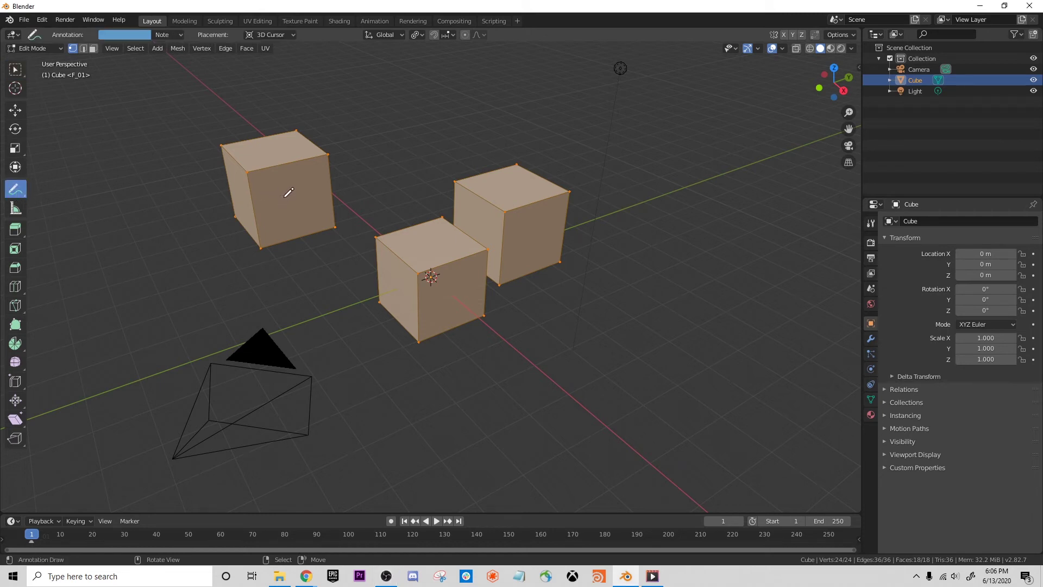
pyautogui.click(431, 286)
pyautogui.click(509, 233)
# - Split the 3D view and turn the right half into a UV Editor
pyautogui.moveTo(862, 511); pyautogui.dragTo(449, 478)
pyautogui.click(491, 48)
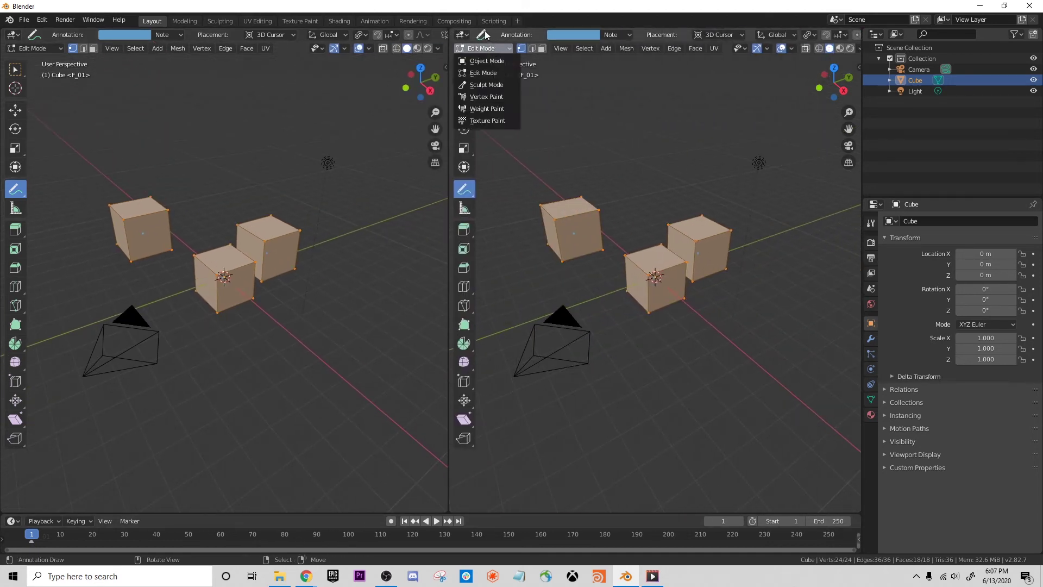
pyautogui.click(461, 34)
pyautogui.click(490, 100)
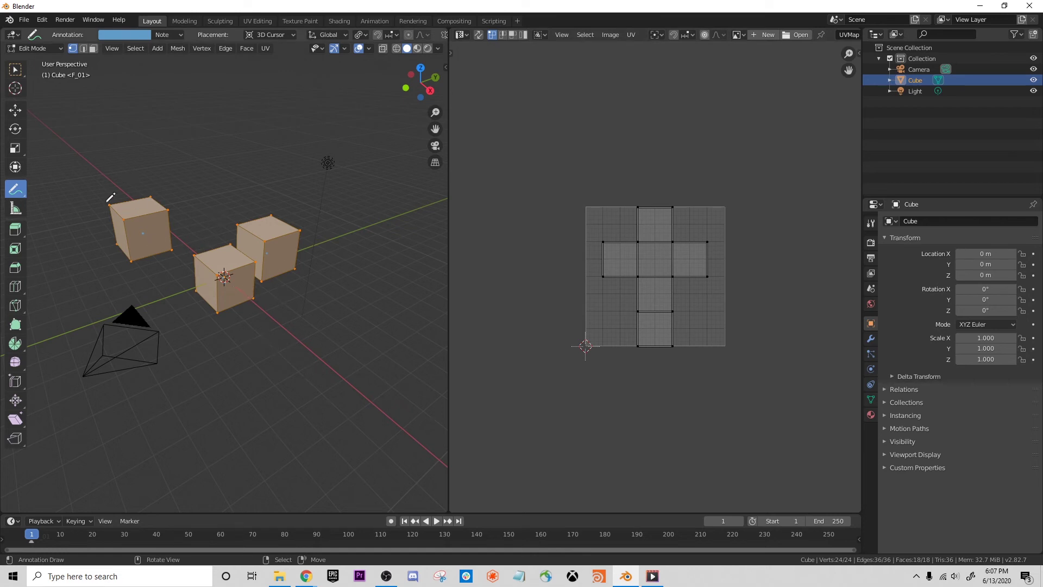
# - Select the left cube with L and collapse all its UVs into a single point
pyautogui.rightClick(133, 213)
pyautogui.press('l')
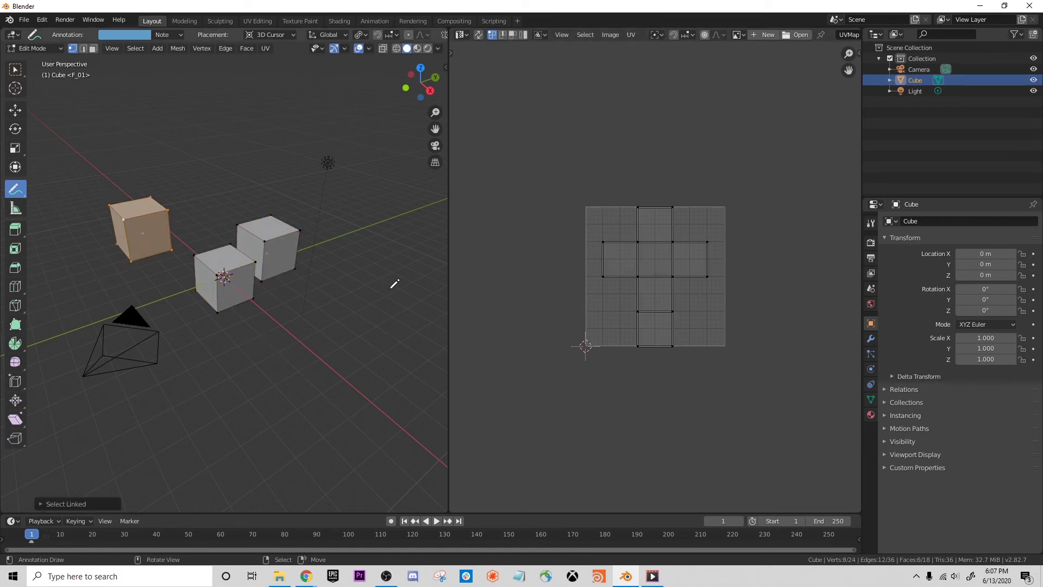
pyautogui.press('a')
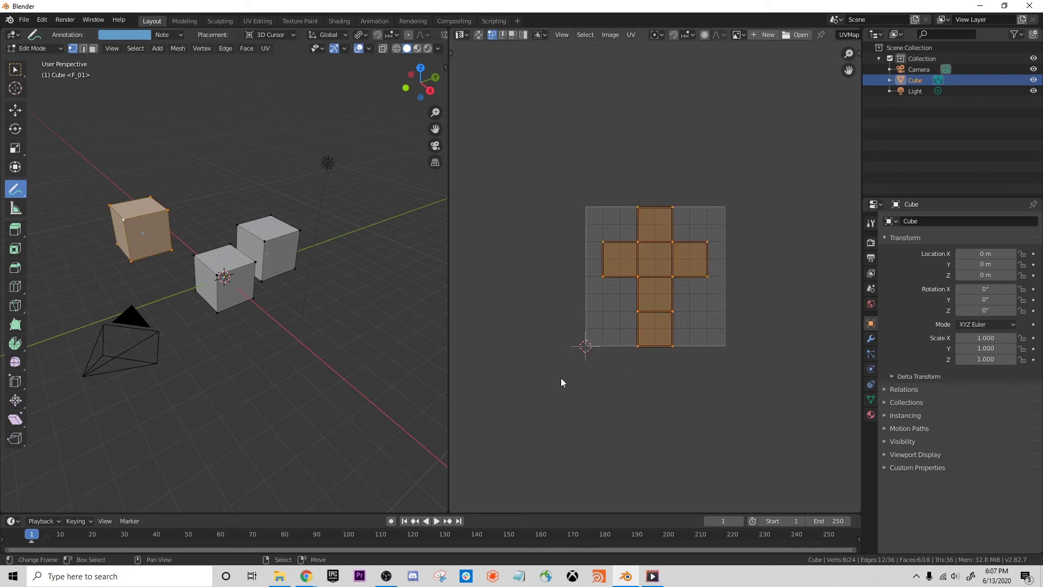
pyautogui.press('s')
pyautogui.click(663, 297)
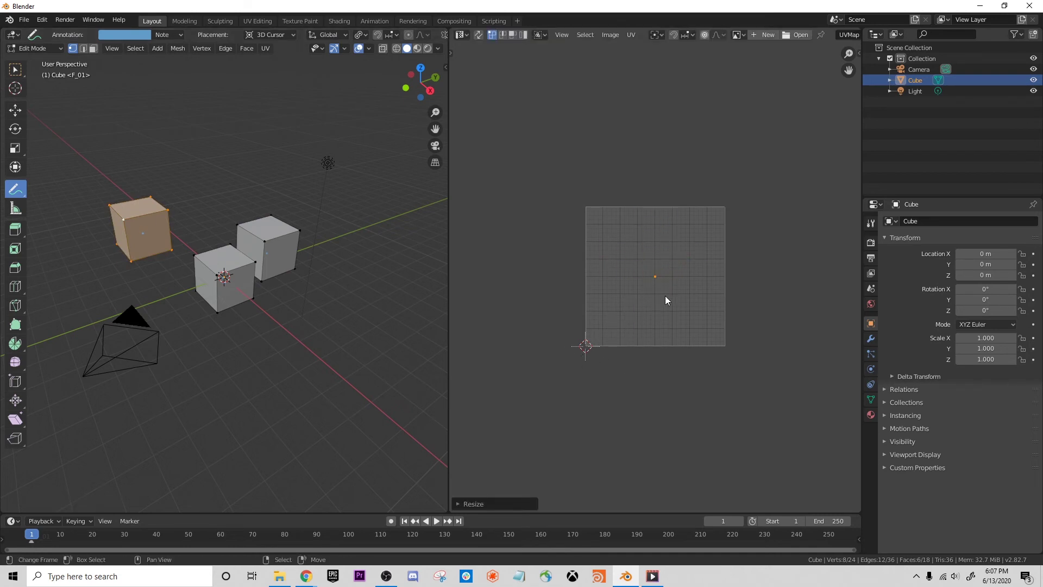
pyautogui.press('g')
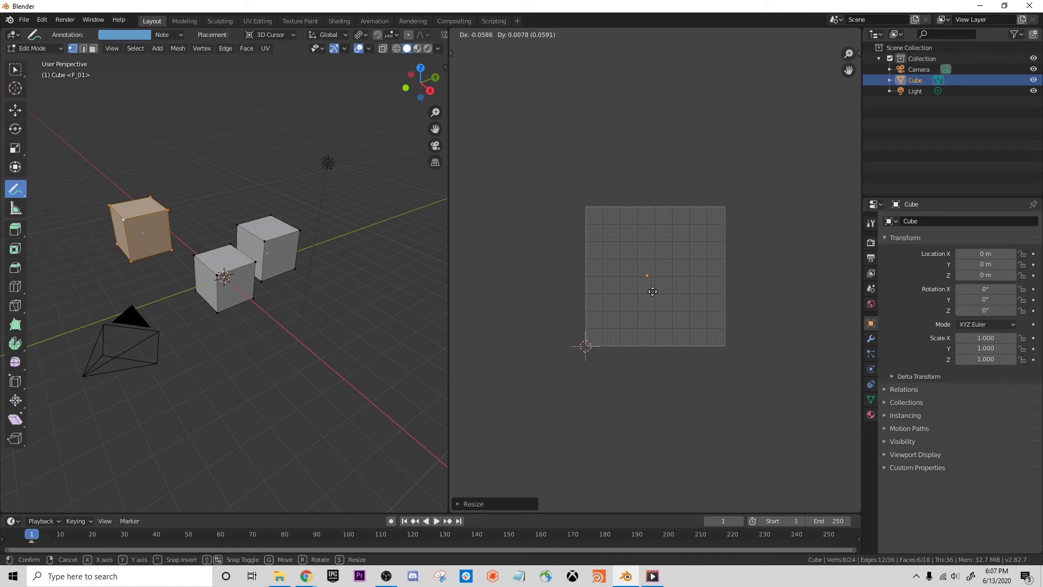
pyautogui.click(661, 293)
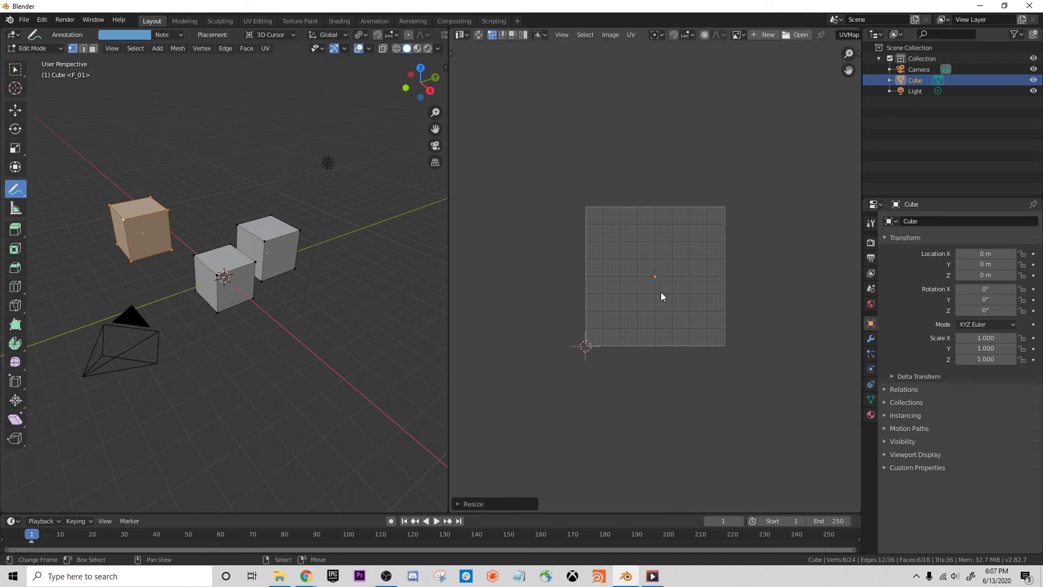
pyautogui.press('g')
# - Collapse the middle and back cubes' UVs to points, then select all three cubes
pyautogui.hotkey('alt', 'a')
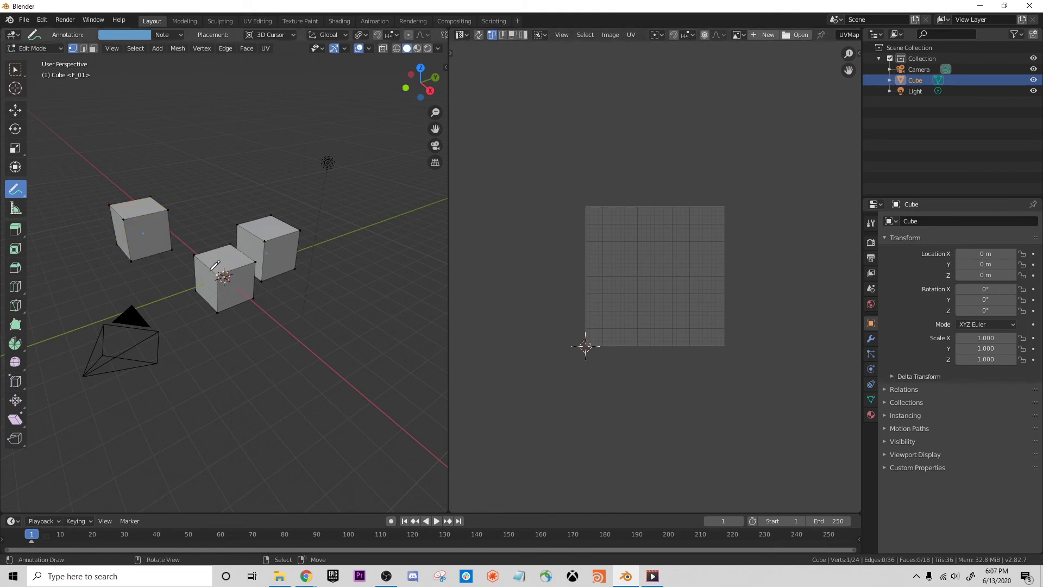
pyautogui.press('l')
pyautogui.press('a')
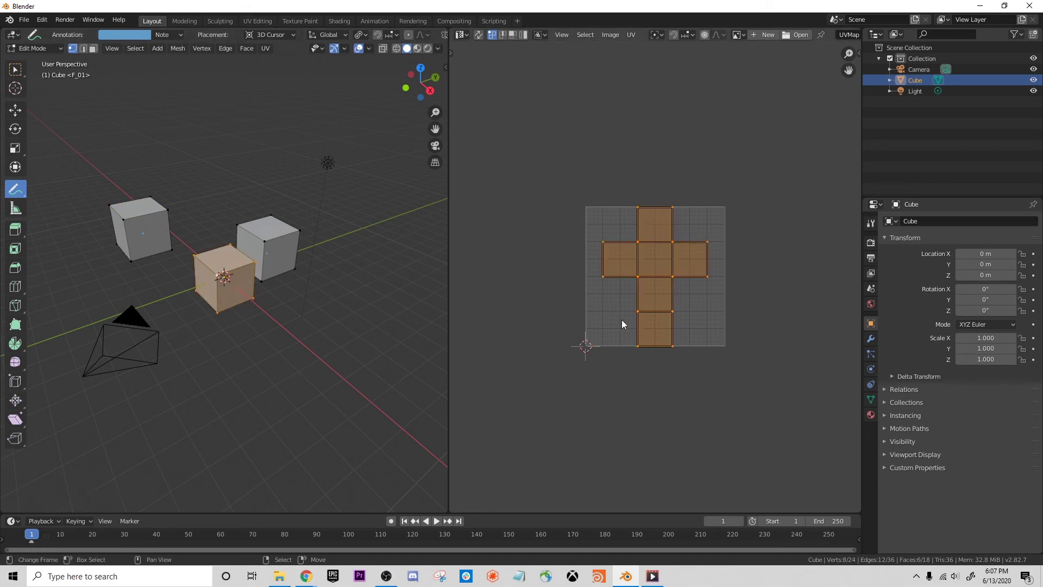
pyautogui.hotkey('ctrl', 'z')
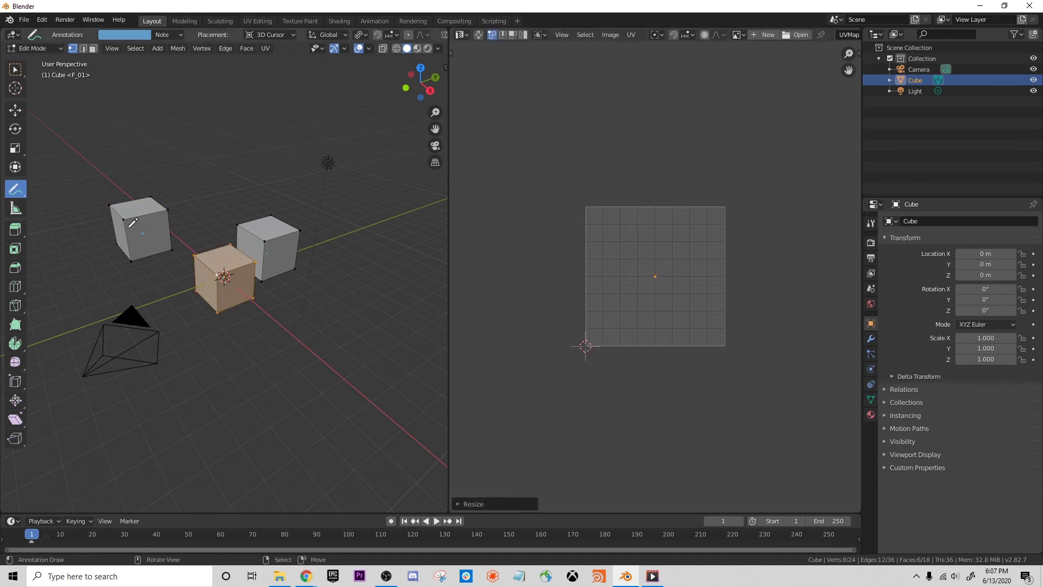
pyautogui.press('a')
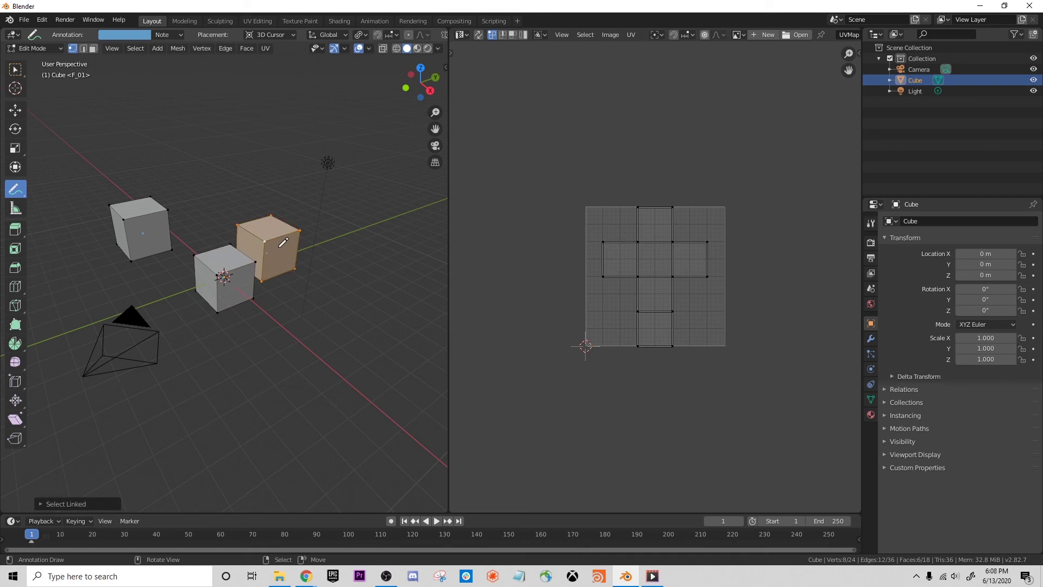
pyautogui.press('a')
pyautogui.press('g')
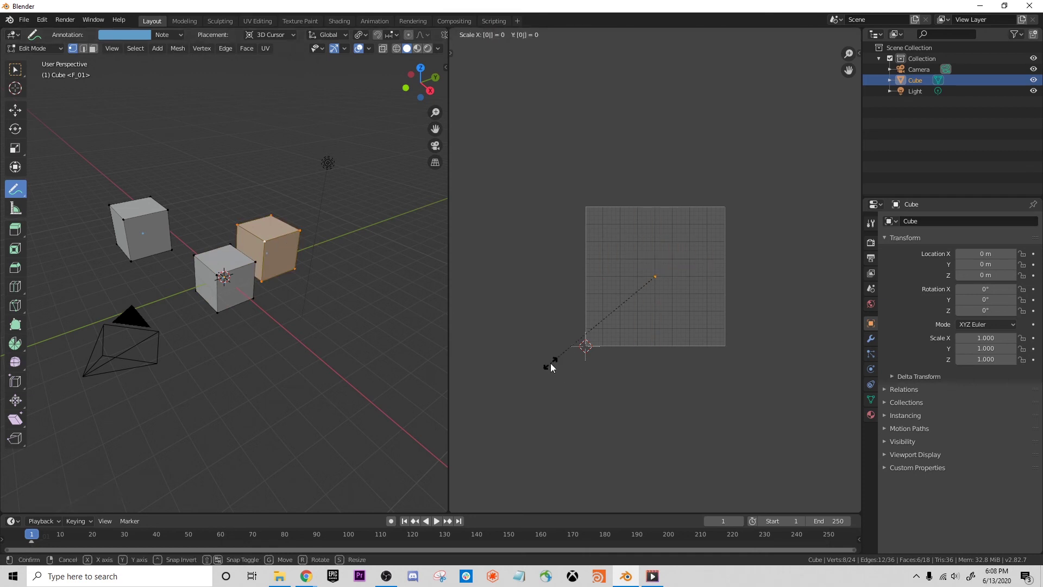
pyautogui.press('Return')
pyautogui.hotkey('alt', 'a')
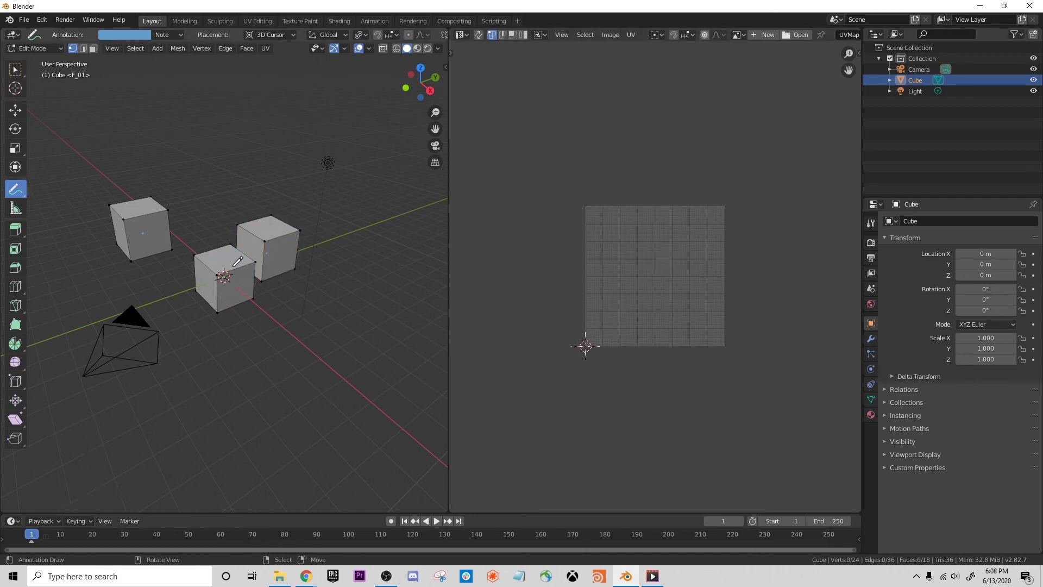
pyautogui.press('a')
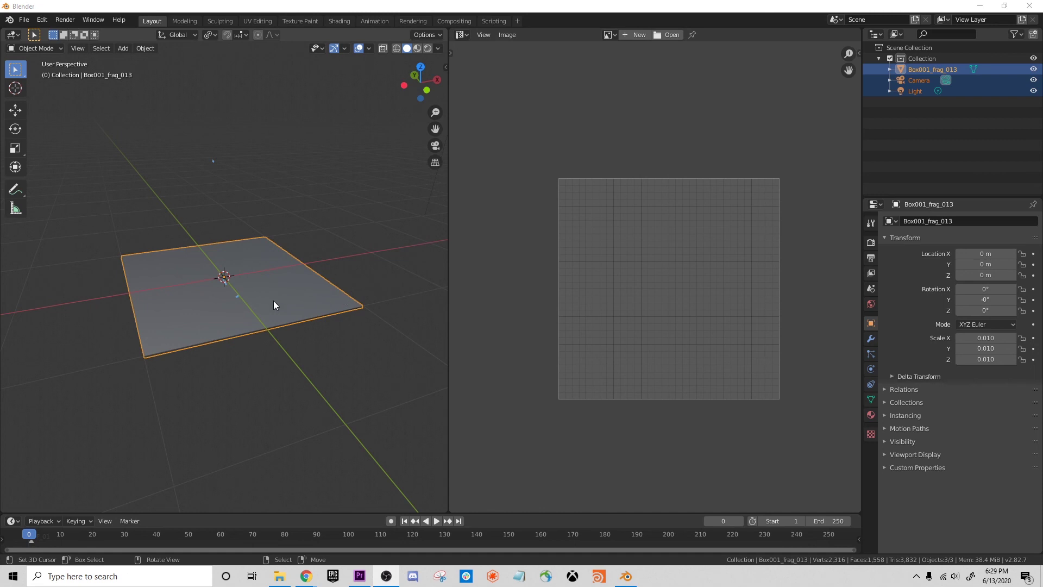
# - Enter Edit Mode on Box001_frag_013 so its fragment UVs appear in the UV Editor
pyautogui.press('Tab')
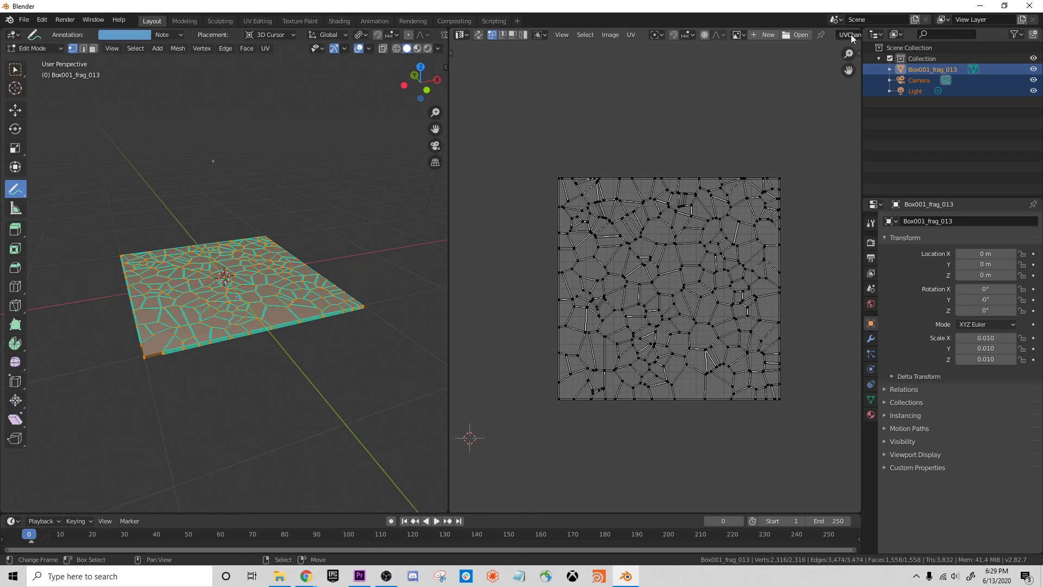
# - Display the plane's UVChannel_2 pivot data in the UV Editor, zoomed out to see all of it
pyautogui.scroll(-3, 850, 38)
pyautogui.click(819, 34)
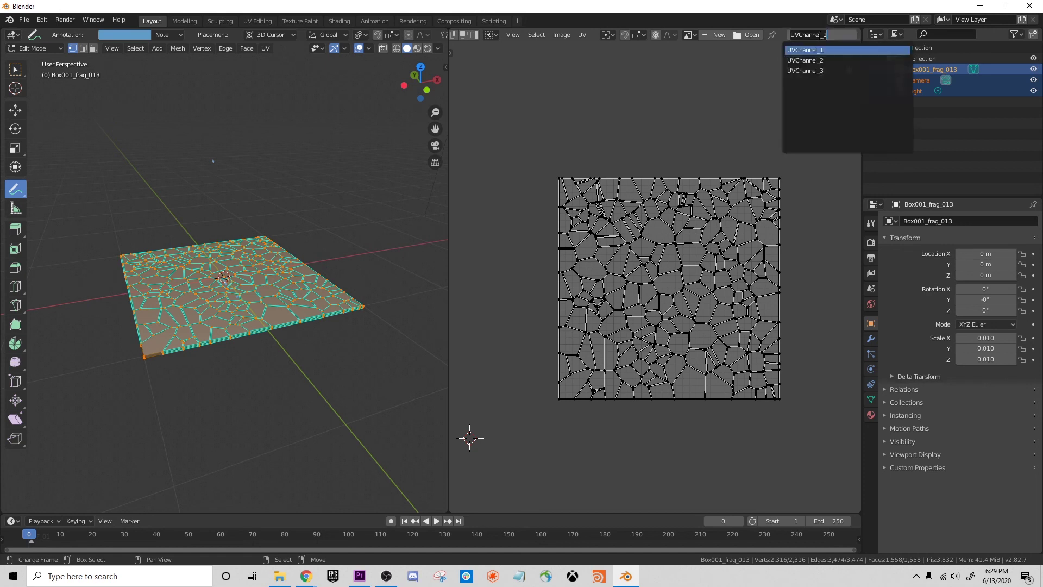
pyautogui.click(799, 61)
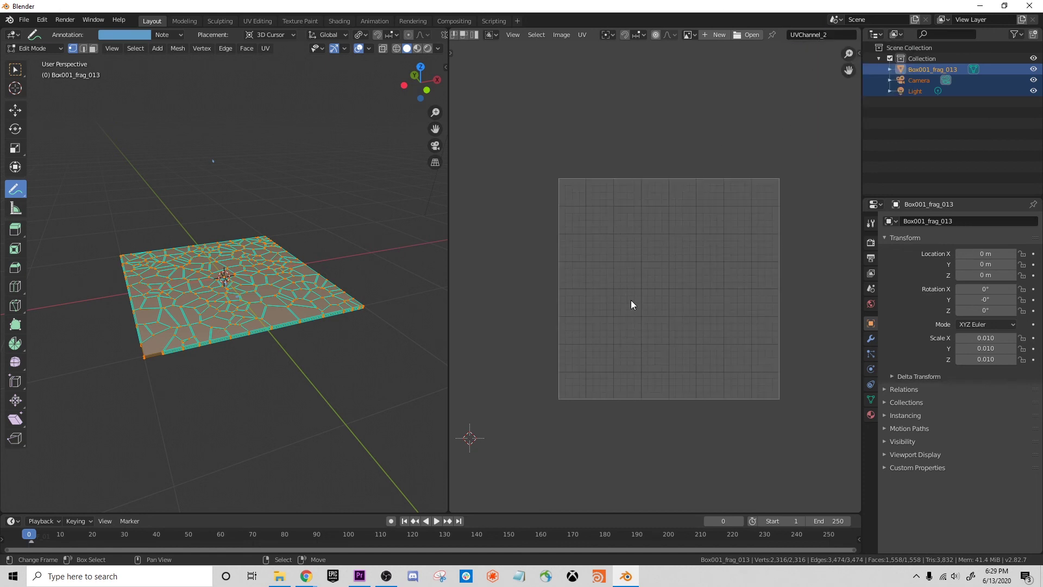
pyautogui.scroll(-10, 630, 300)
pyautogui.scroll(-3, 622, 247)
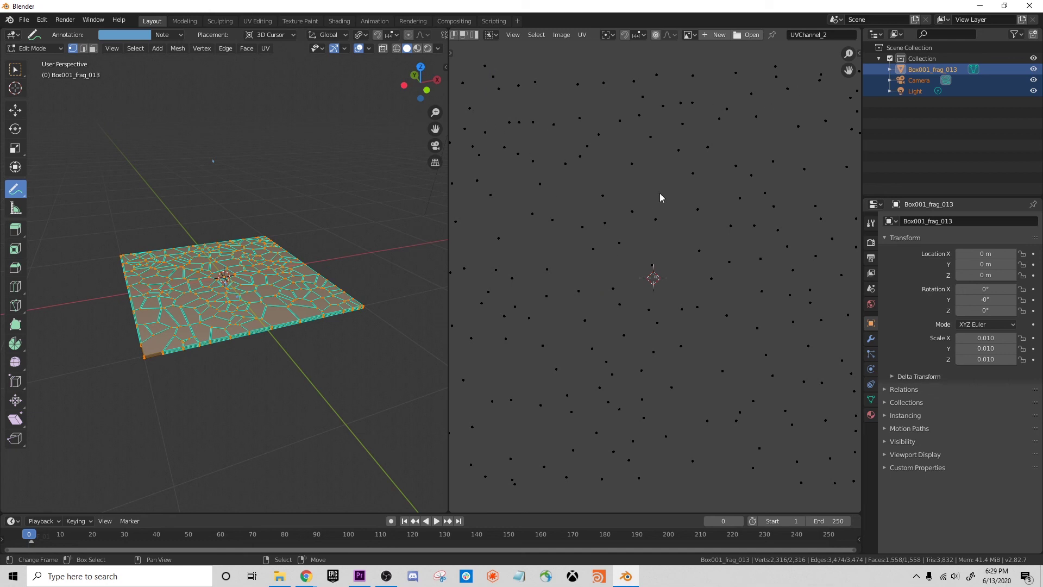
# - Switch the UV Editor to UVChannel_3 and frame its pivot points
pyautogui.click(821, 36)
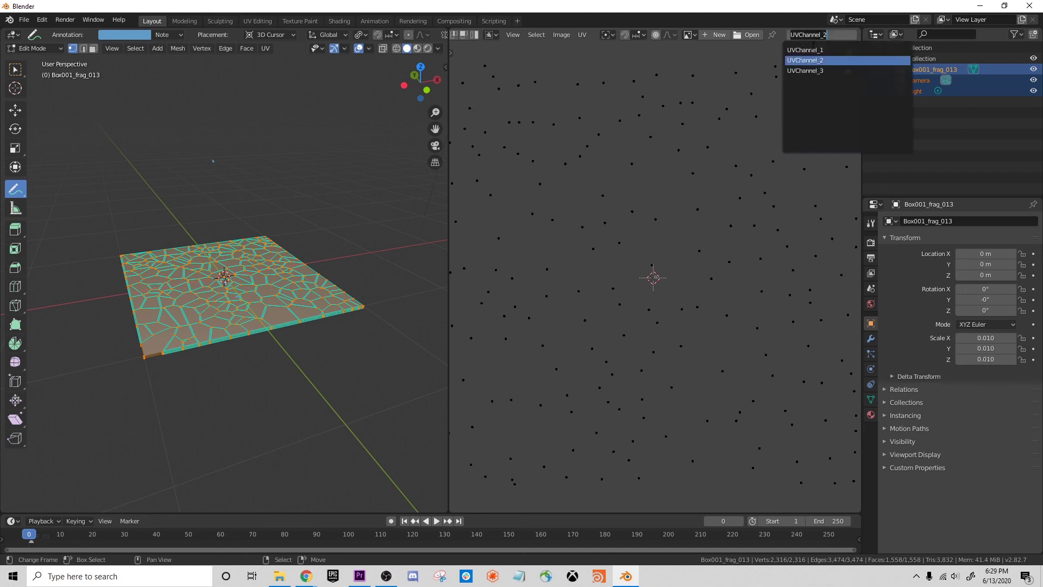
pyautogui.click(804, 71)
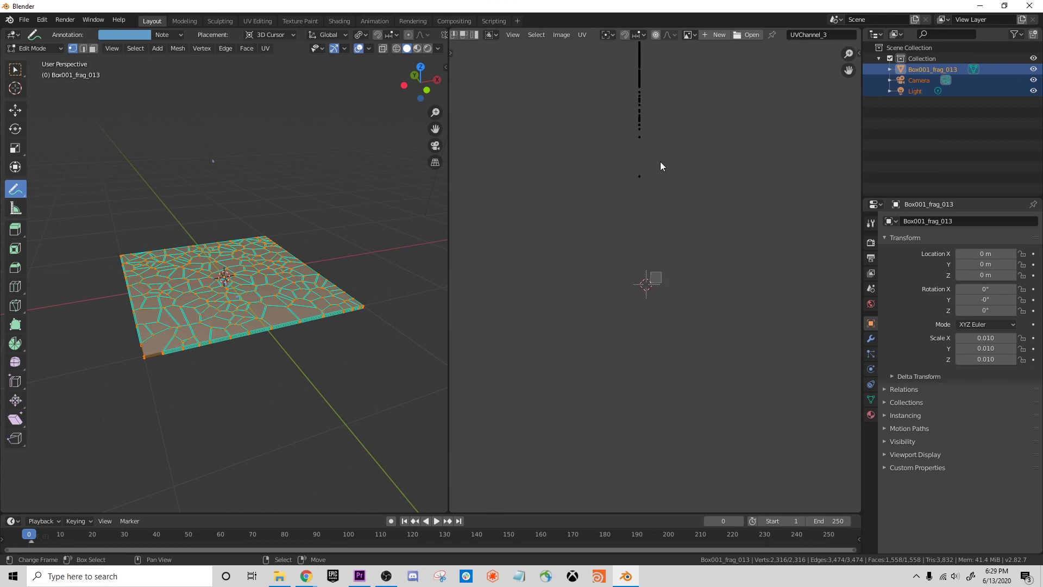
pyautogui.moveTo(660, 166); pyautogui.dragTo(657, 224, button='middle')
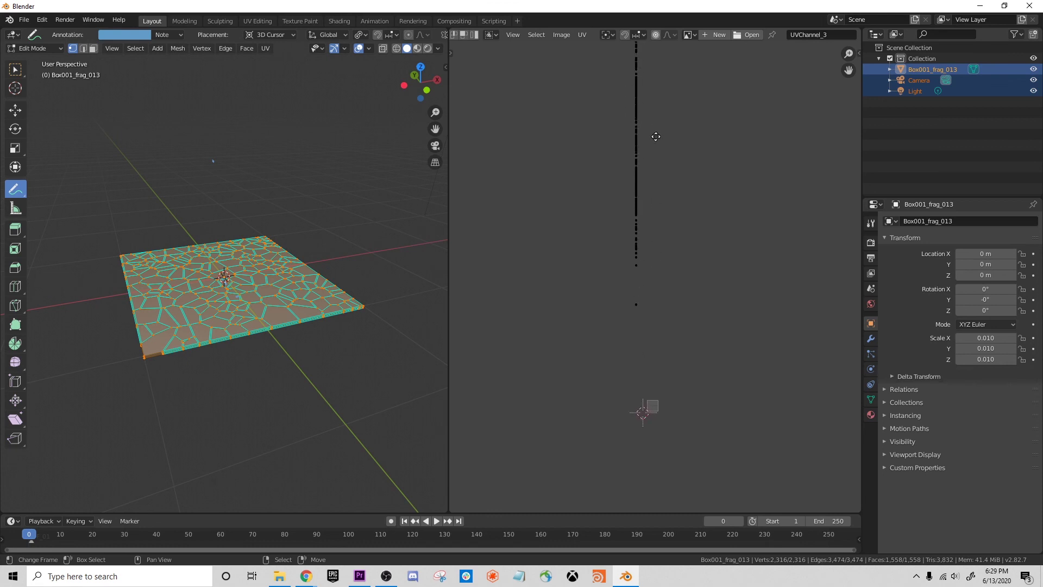
pyautogui.scroll(2, 632, 79)
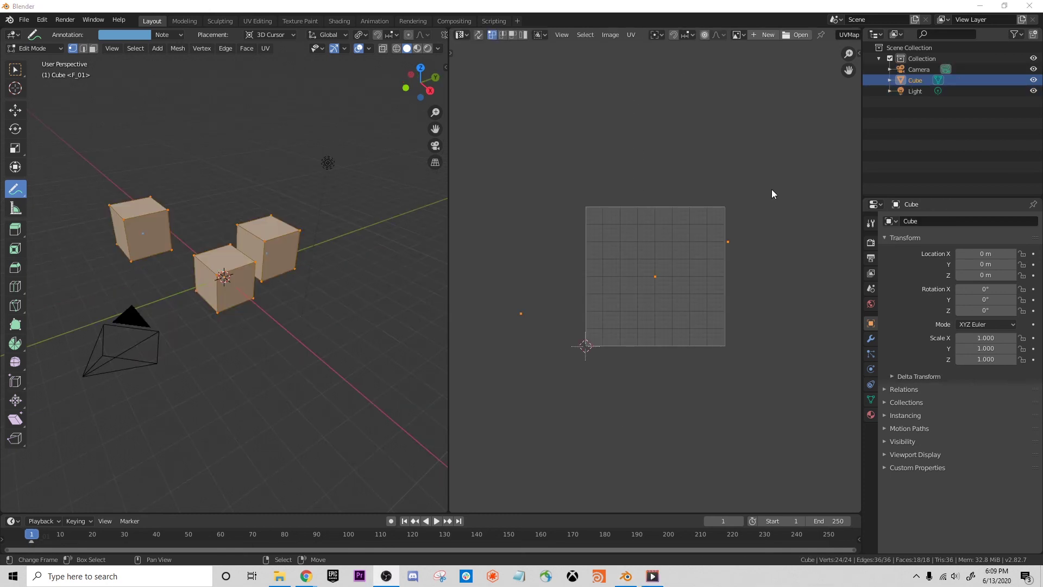